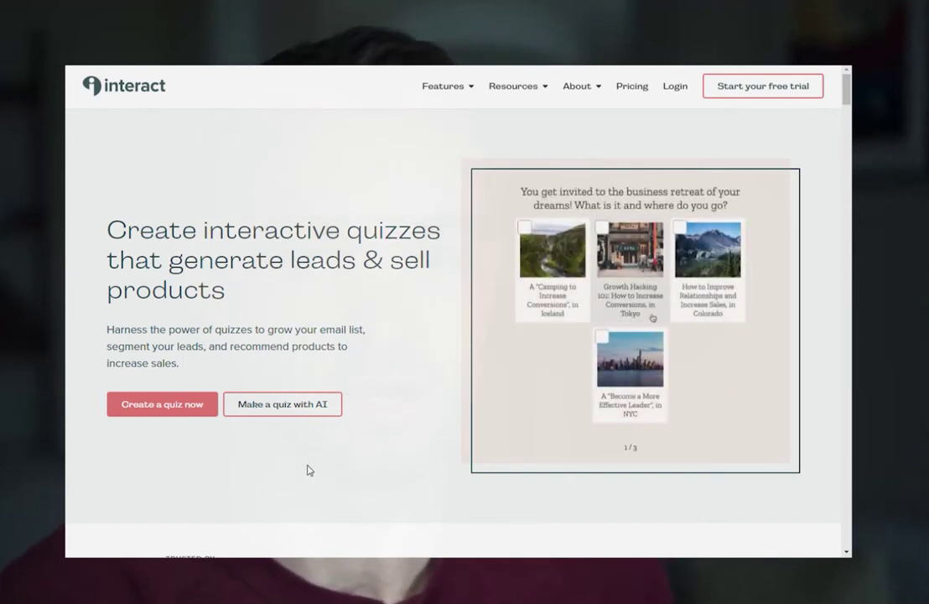
# Launch the 'Make a quiz with AI' maker from the Interact homepage.
pyautogui.click(262, 413)
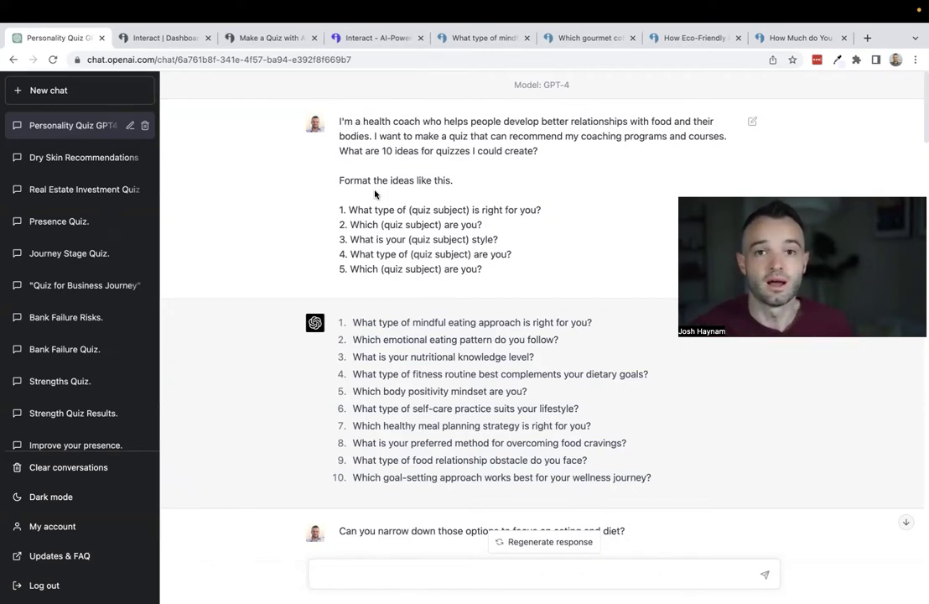
pyautogui.scroll(-3, 389, 319)
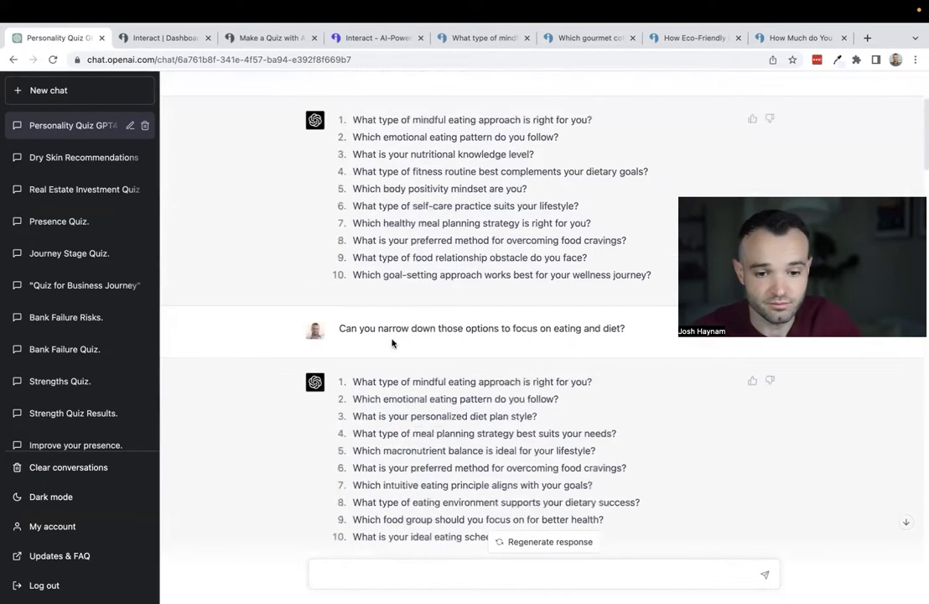
pyautogui.scroll(-3, 392, 343)
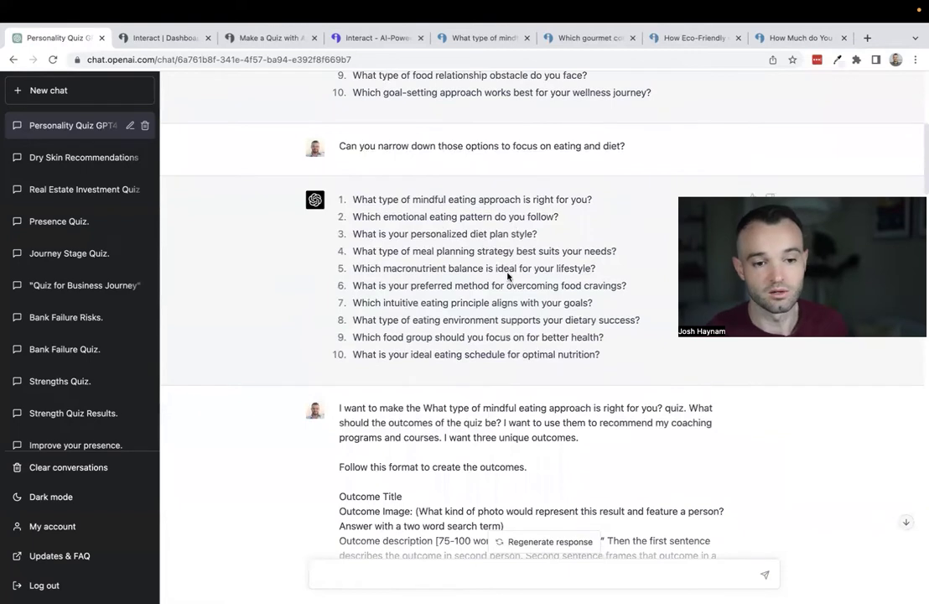
# Scroll through the mindful eating outcomes, questions, opt-in copy and cover description to the chat's end.
pyautogui.scroll(-3, 447, 381)
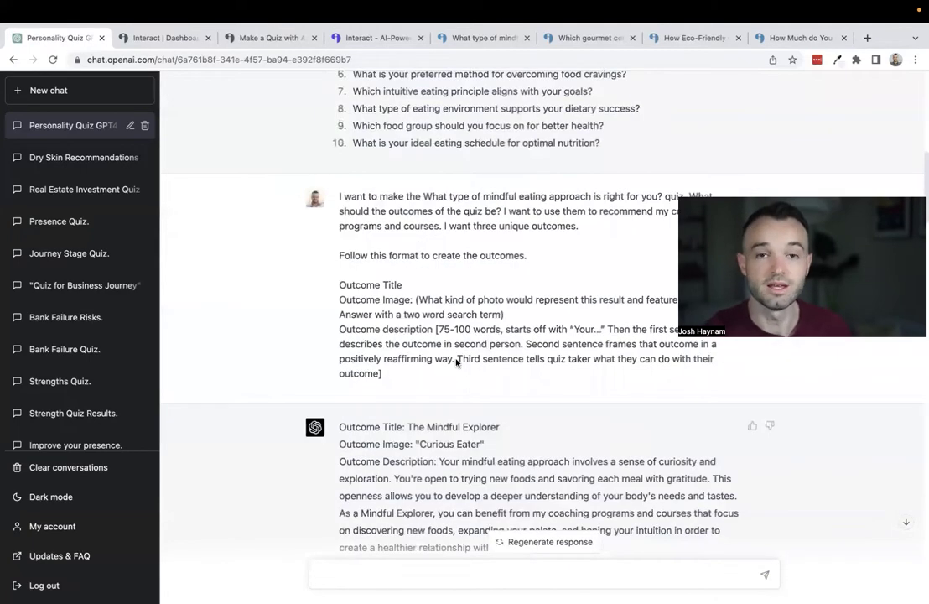
pyautogui.scroll(-4, 457, 372)
pyautogui.scroll(-1, 460, 373)
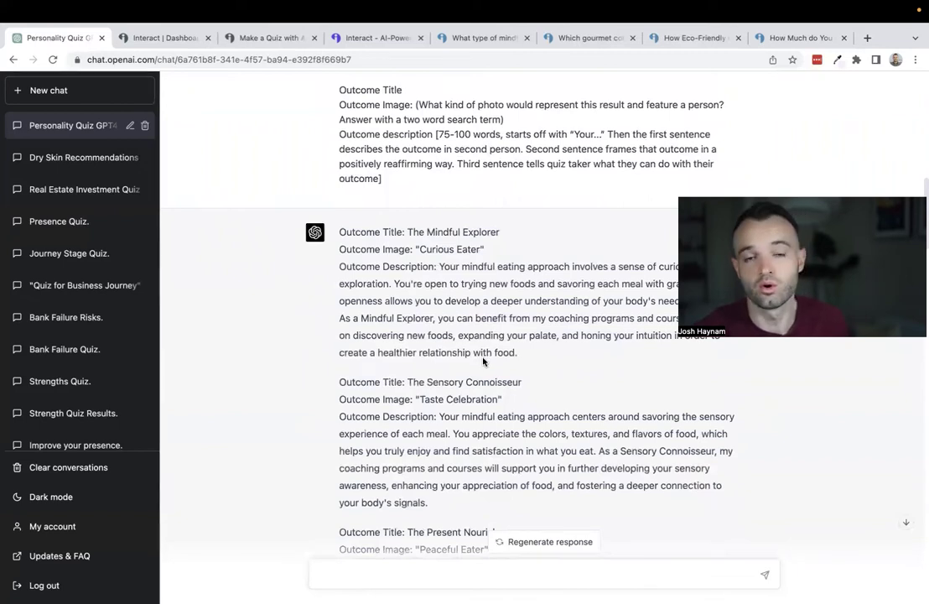
pyautogui.scroll(-5, 483, 362)
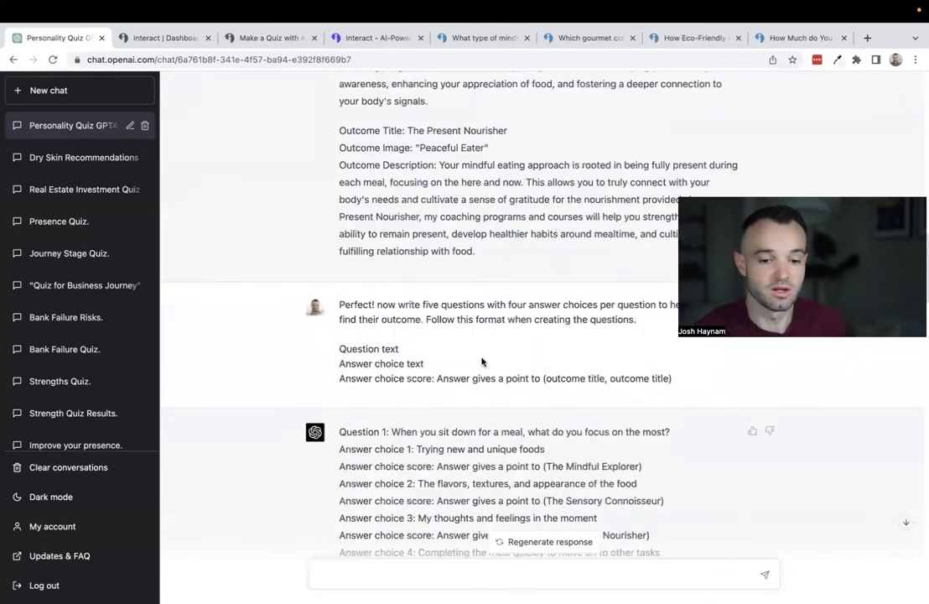
pyautogui.scroll(-3, 483, 365)
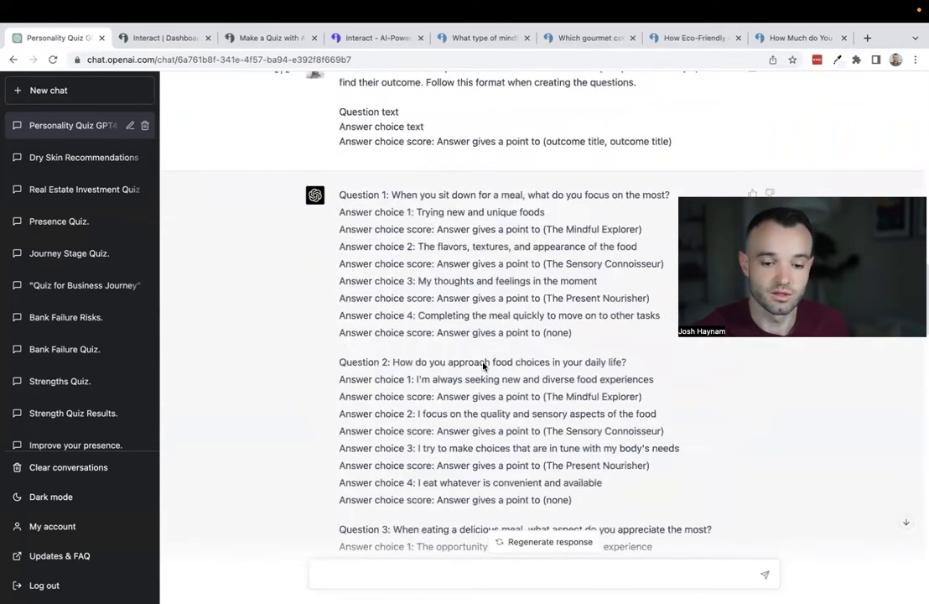
pyautogui.scroll(-9, 483, 366)
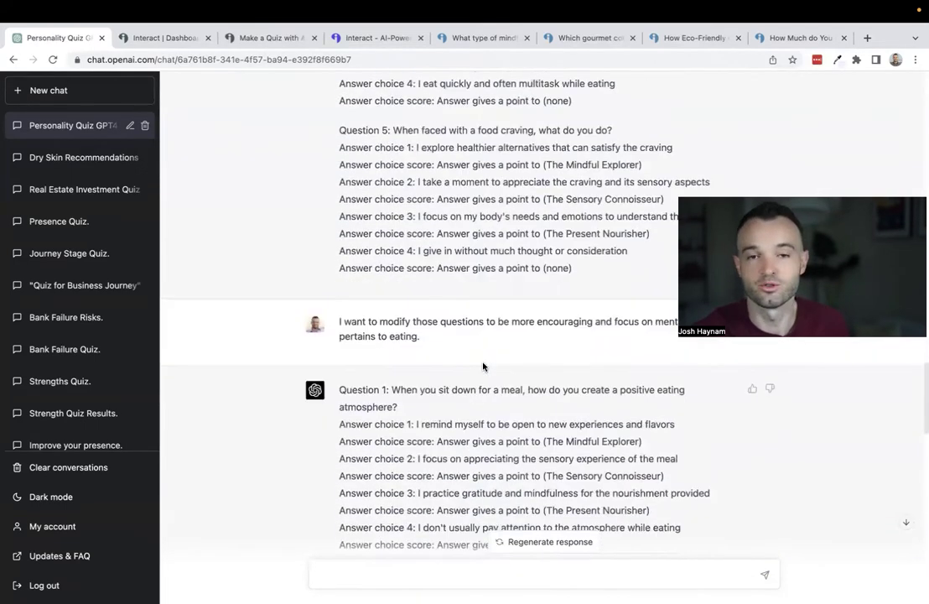
pyautogui.scroll(-1, 484, 366)
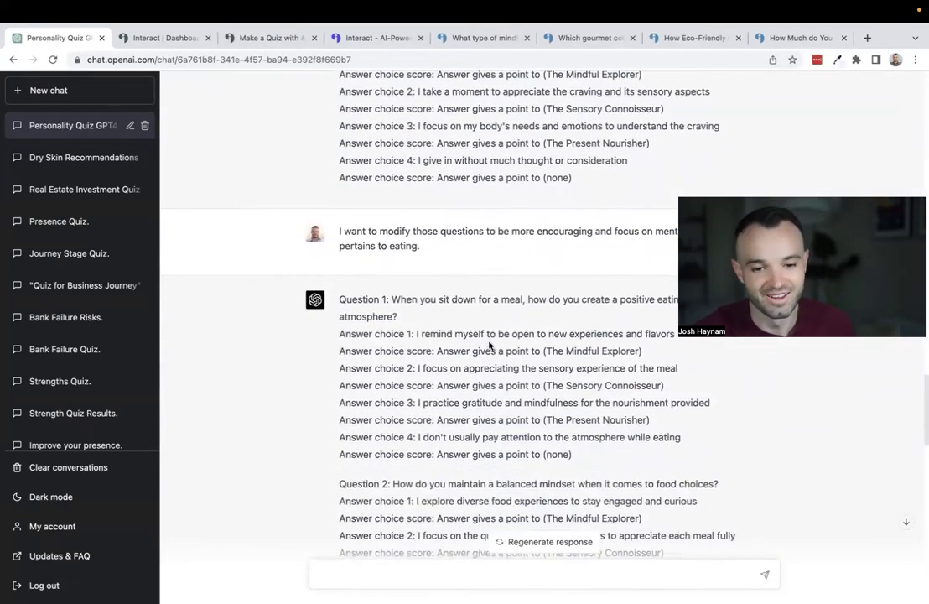
pyautogui.scroll(-1, 493, 355)
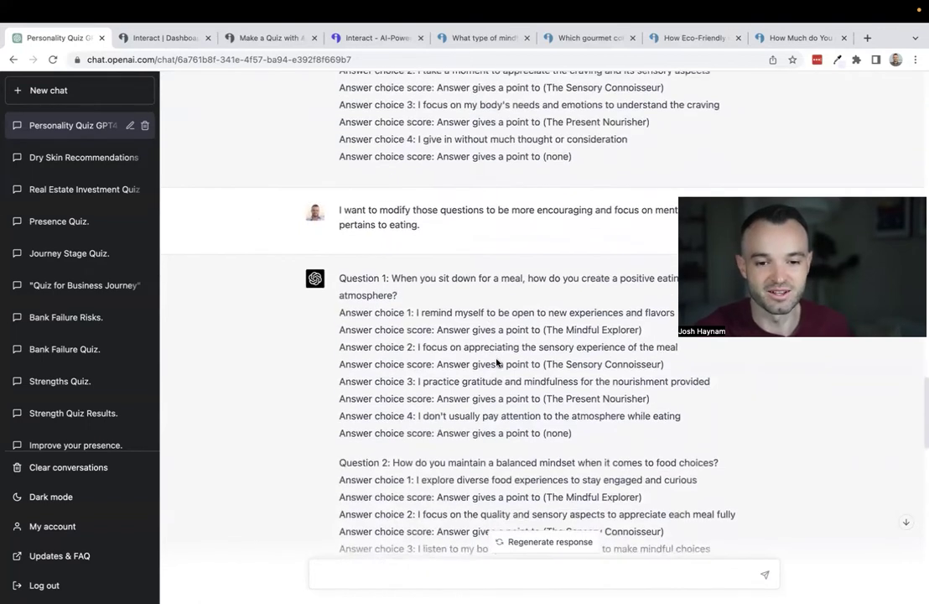
pyautogui.scroll(-3, 494, 363)
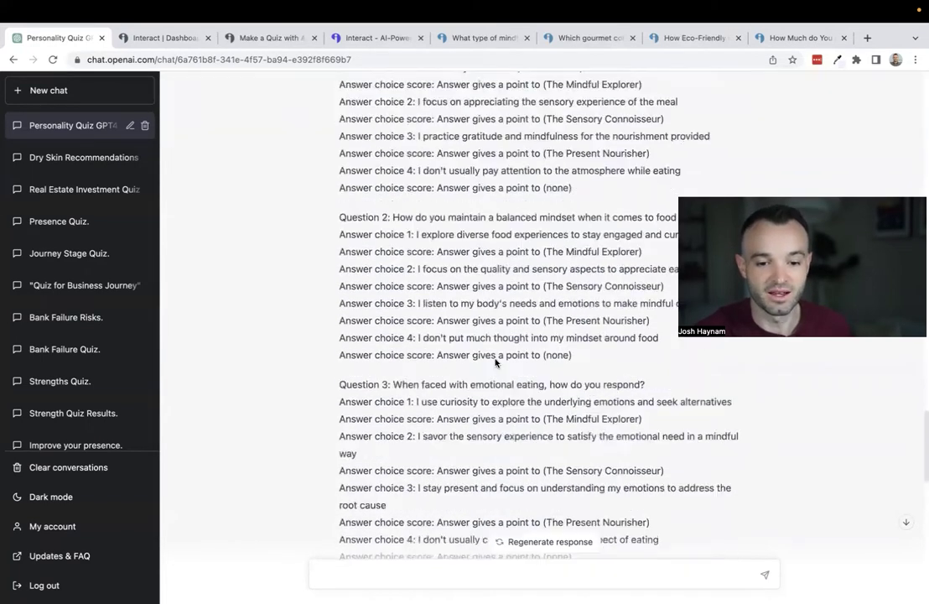
pyautogui.scroll(-6, 494, 363)
pyautogui.scroll(-4, 494, 363)
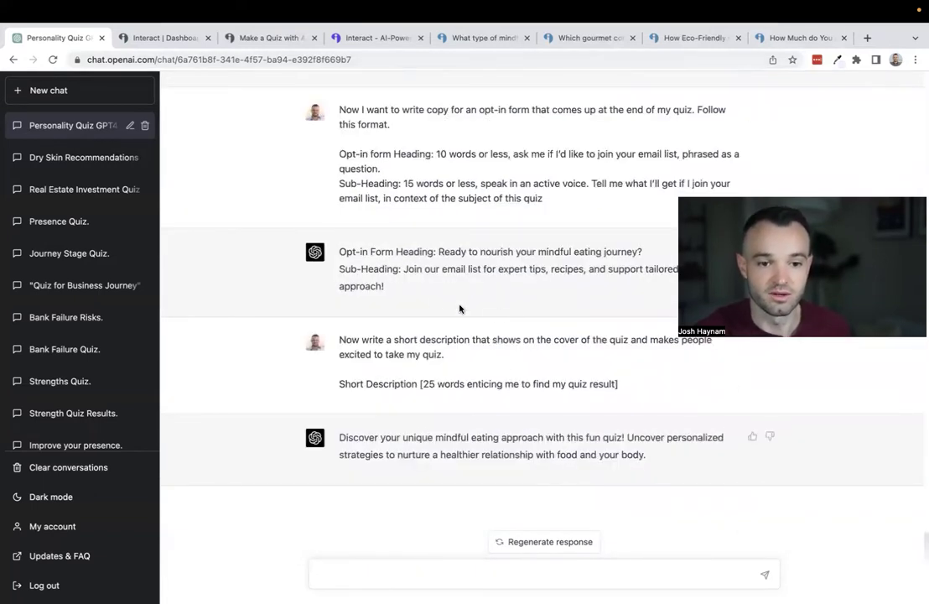
# Check the mindful eating quiz's five questions and three results, then open its live cover page.
pyautogui.click(160, 38)
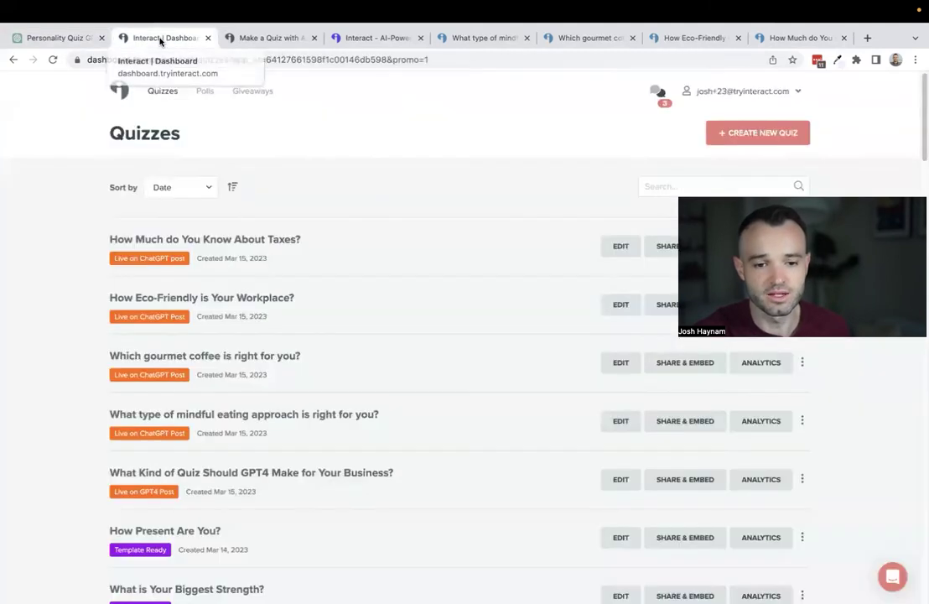
pyautogui.scroll(-1, 533, 359)
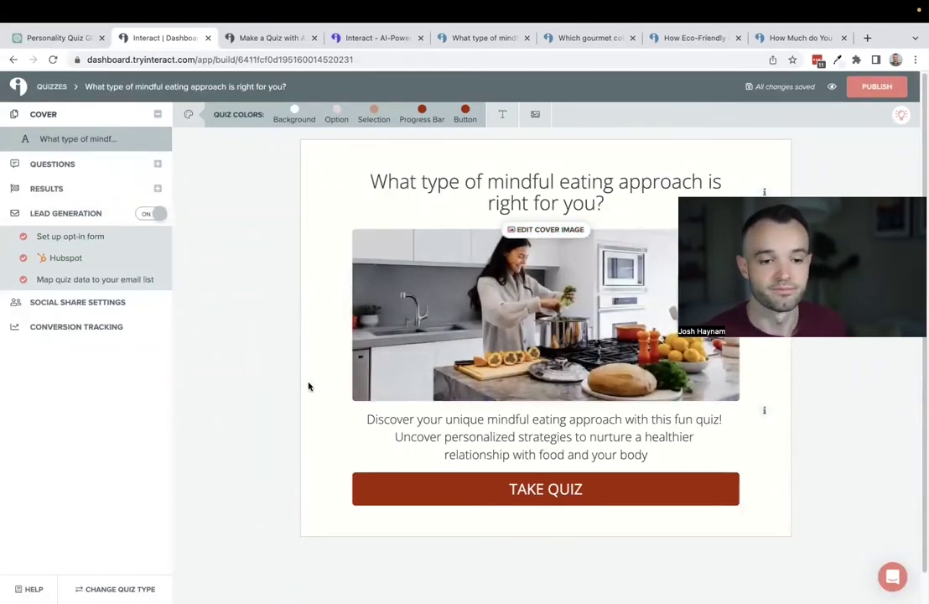
pyautogui.click(78, 172)
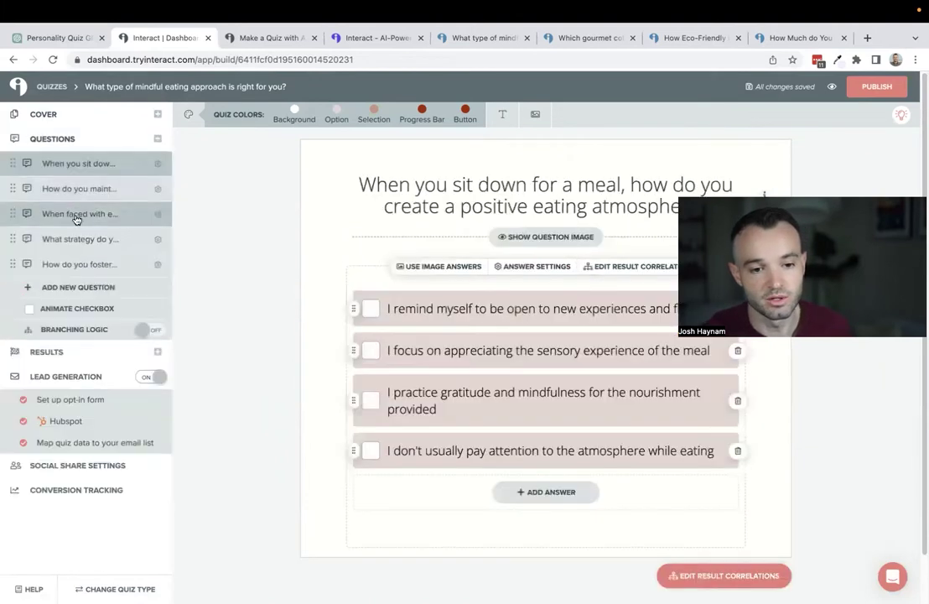
pyautogui.click(80, 353)
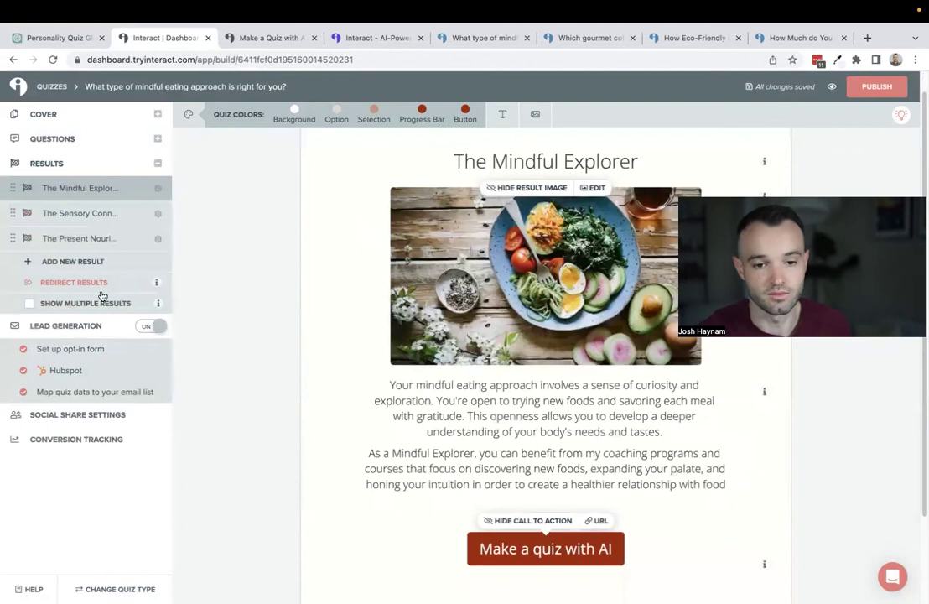
pyautogui.click(486, 42)
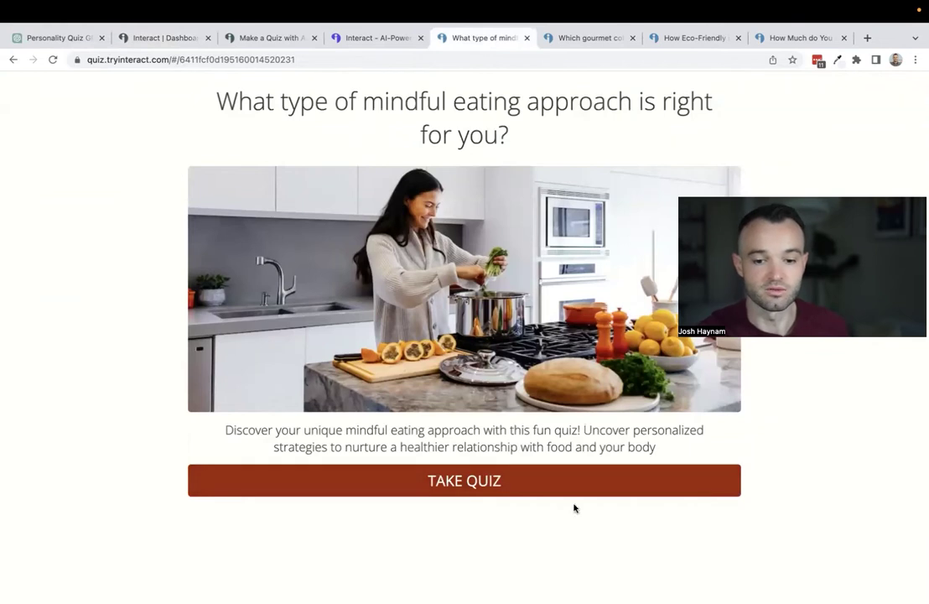
# Start the mindful eating quiz and answer all five questions, ending with the sensory choice.
pyautogui.click(526, 484)
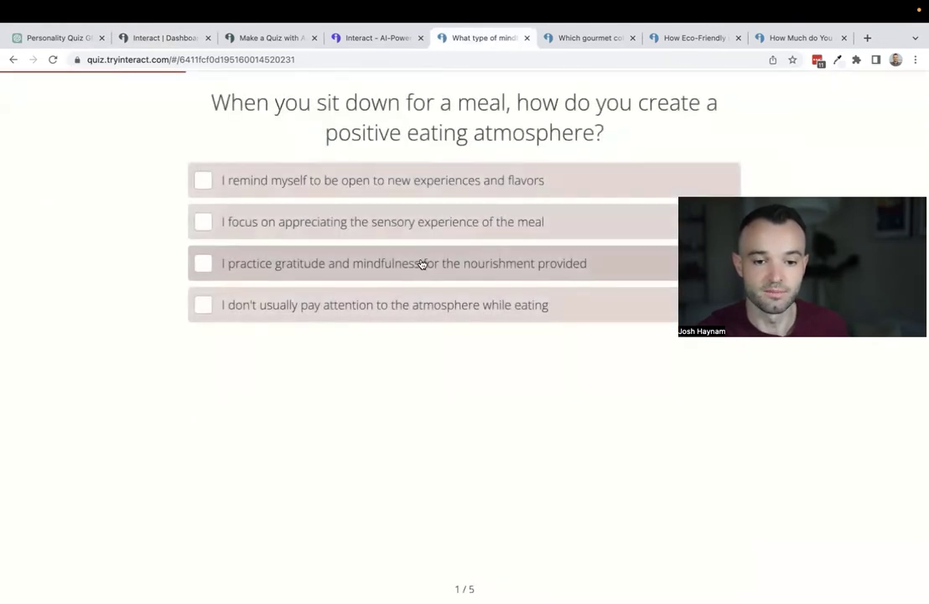
pyautogui.click(423, 264)
pyautogui.click(399, 228)
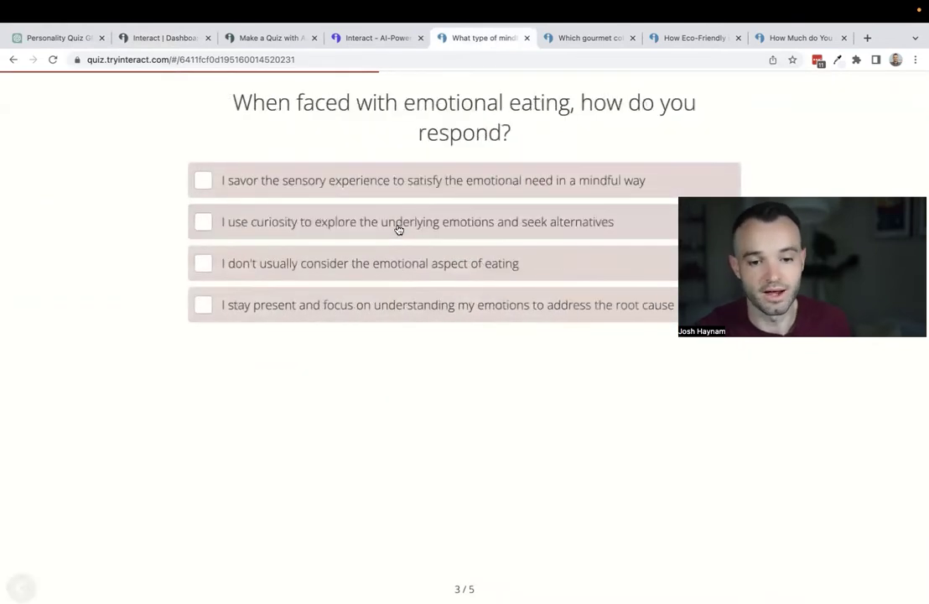
pyautogui.click(402, 230)
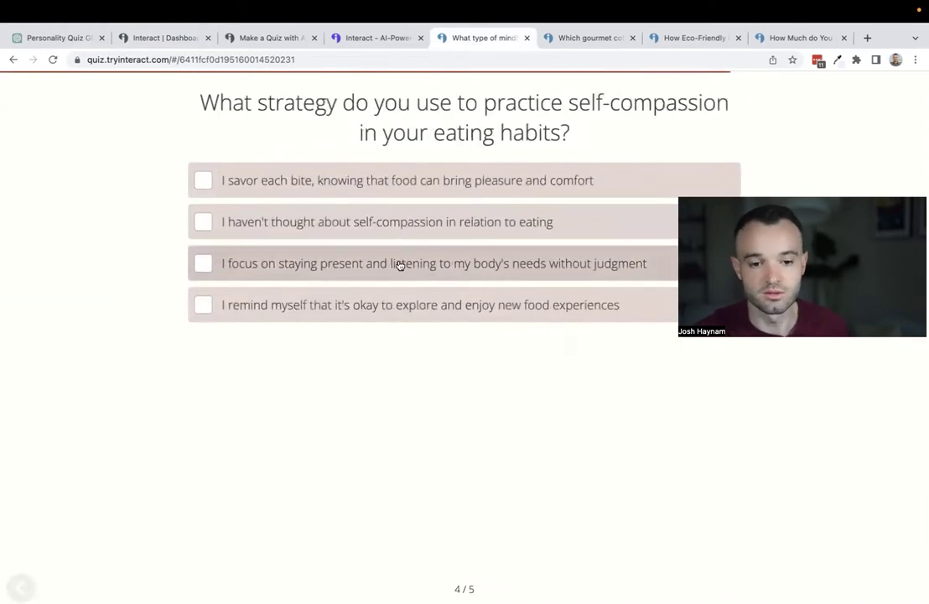
pyautogui.click(394, 263)
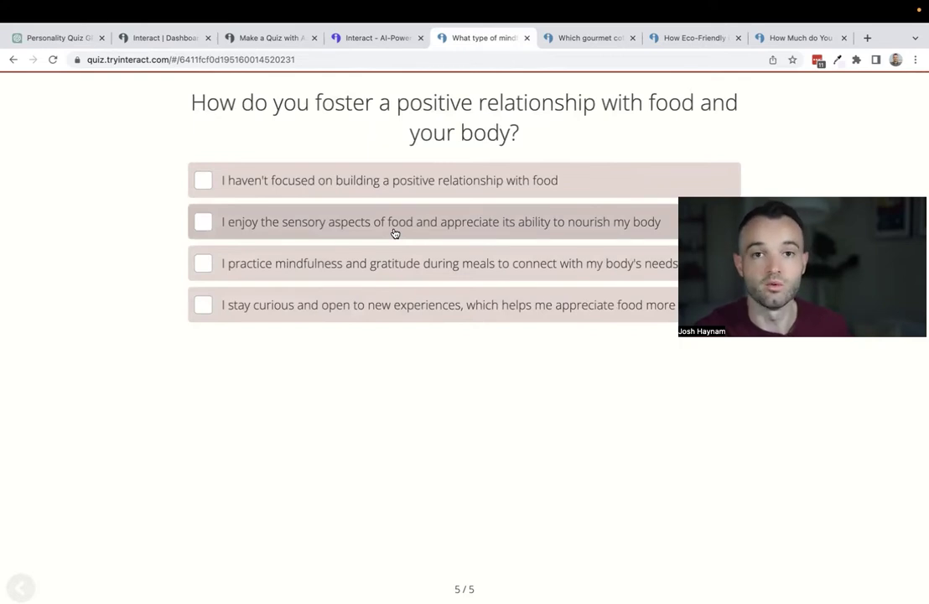
pyautogui.click(395, 233)
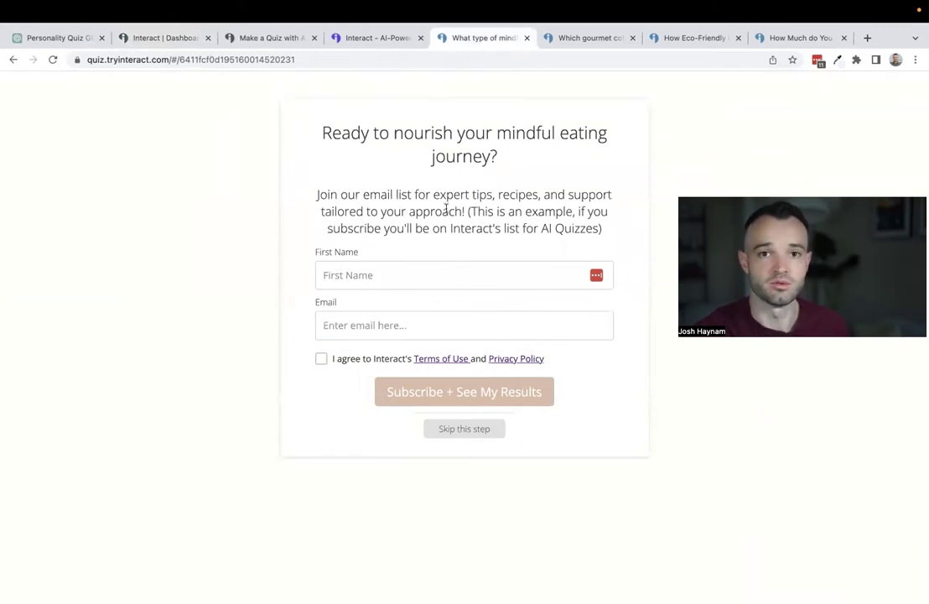
# Skip the opt-in form, review The Present Nourisher result, and return to the ChatGPT chat.
pyautogui.click(471, 430)
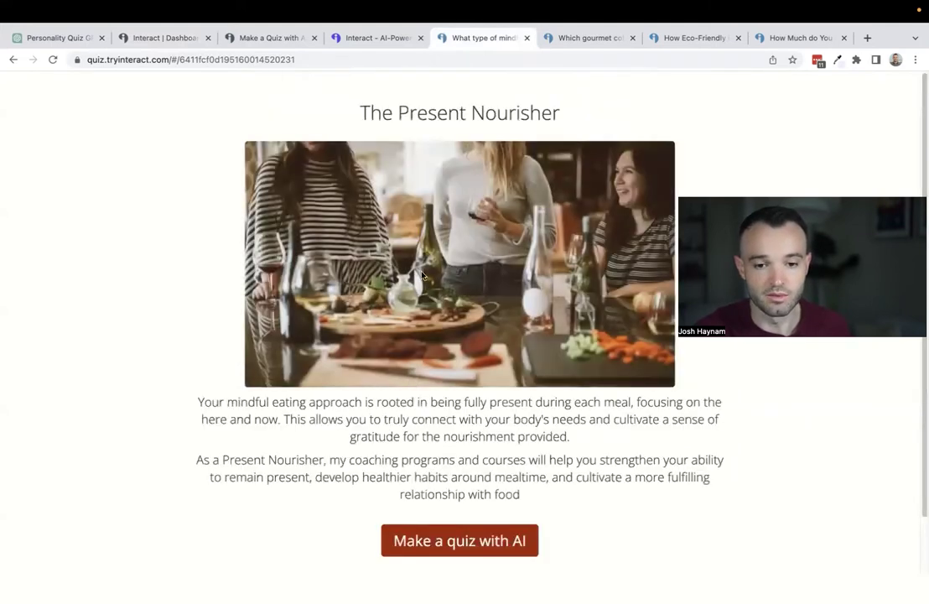
pyautogui.scroll(-1, 518, 460)
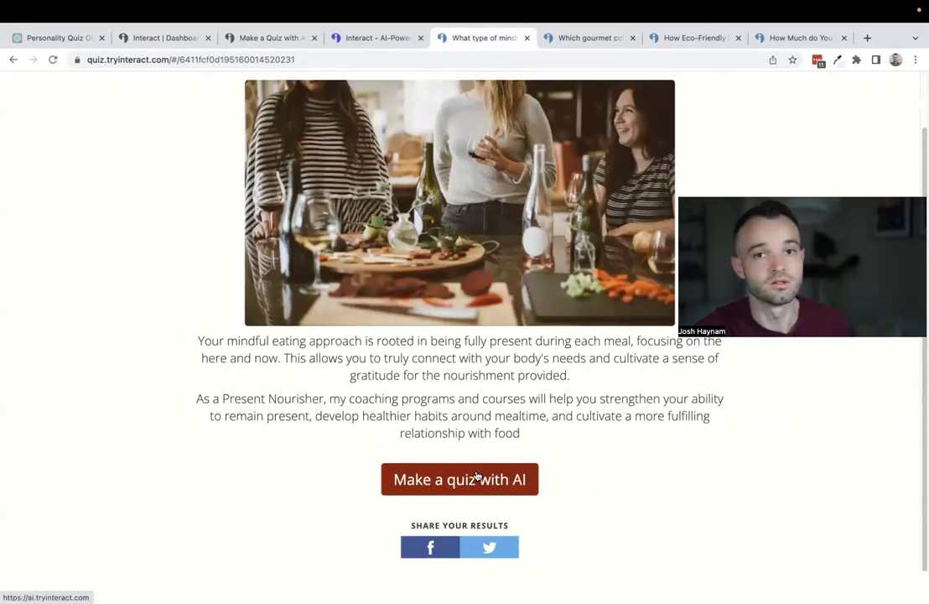
pyautogui.scroll(1, 477, 472)
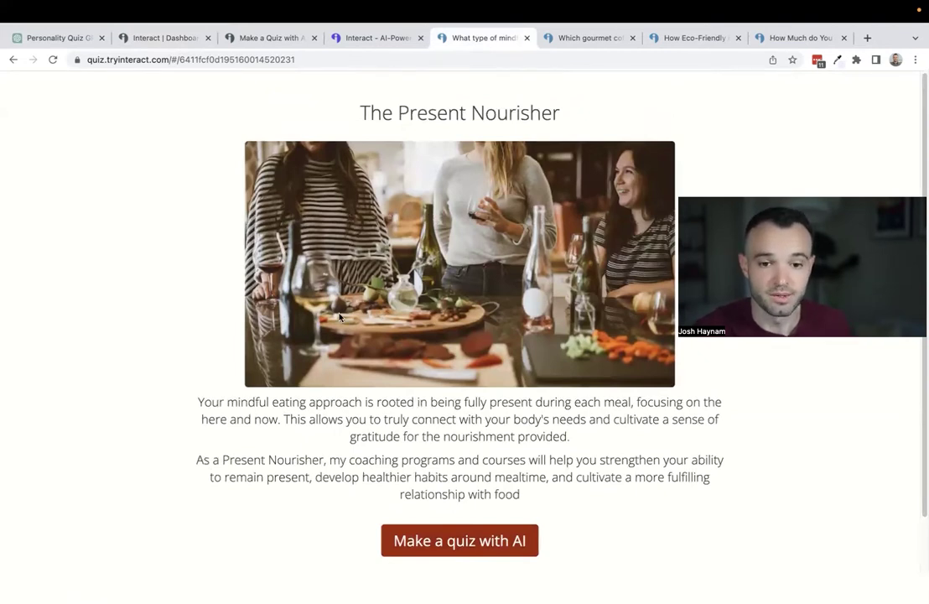
pyautogui.scroll(-1, 339, 316)
pyautogui.scroll(1, 341, 318)
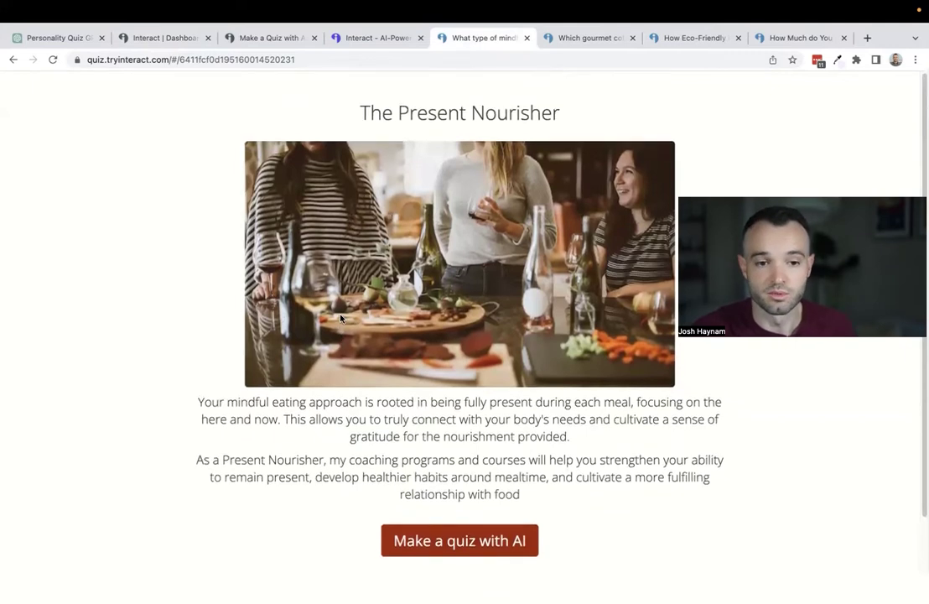
pyautogui.click(47, 37)
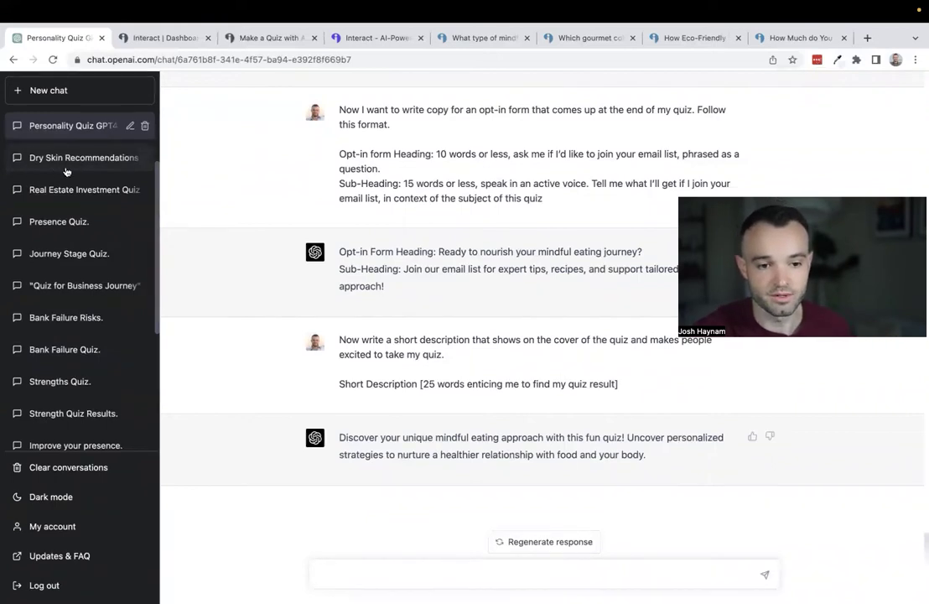
# Open the Product Quiz GPT4 chat and scroll up to its coffee-products prompt.
pyautogui.scroll(2, 67, 178)
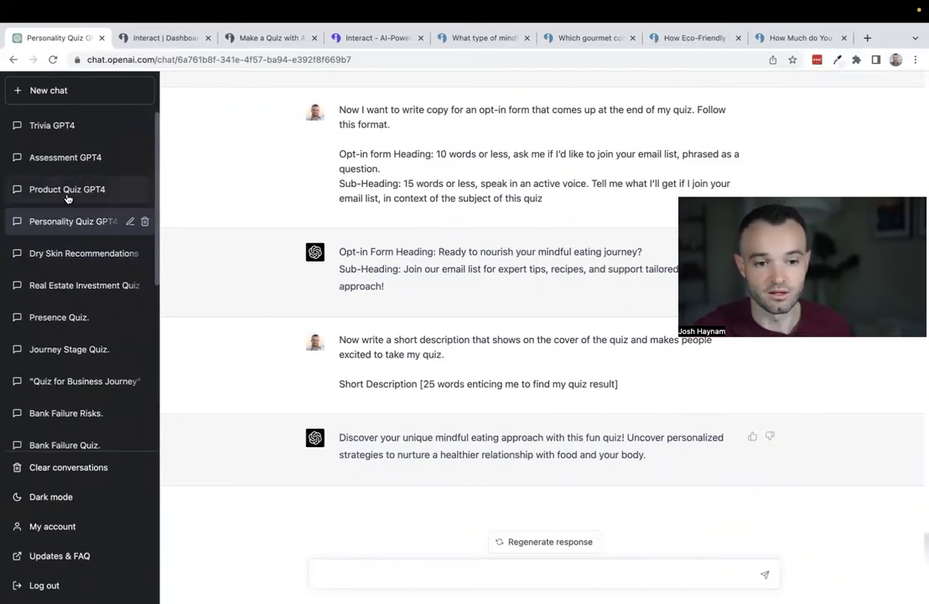
pyautogui.click(67, 190)
pyautogui.scroll(10, 301, 201)
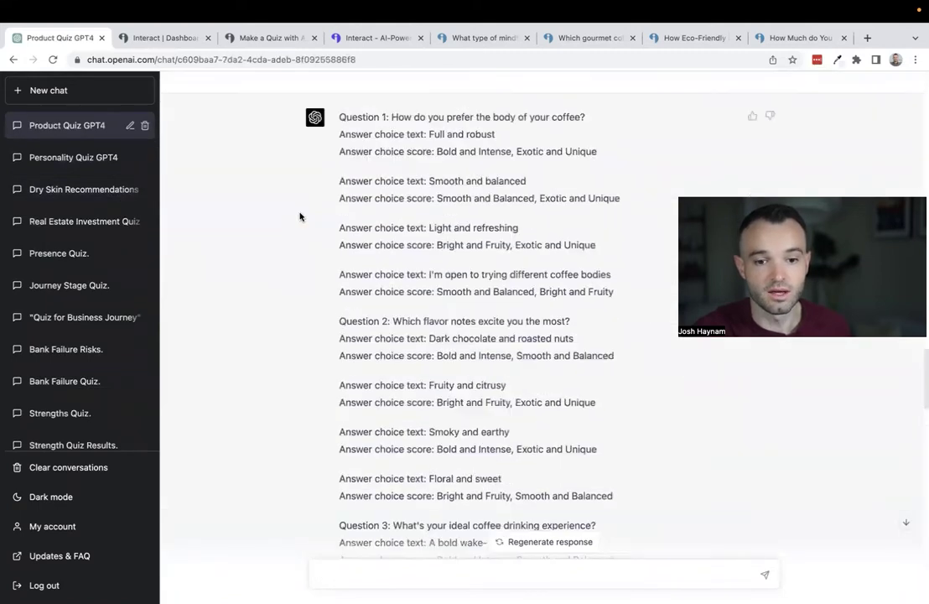
pyautogui.scroll(15, 300, 216)
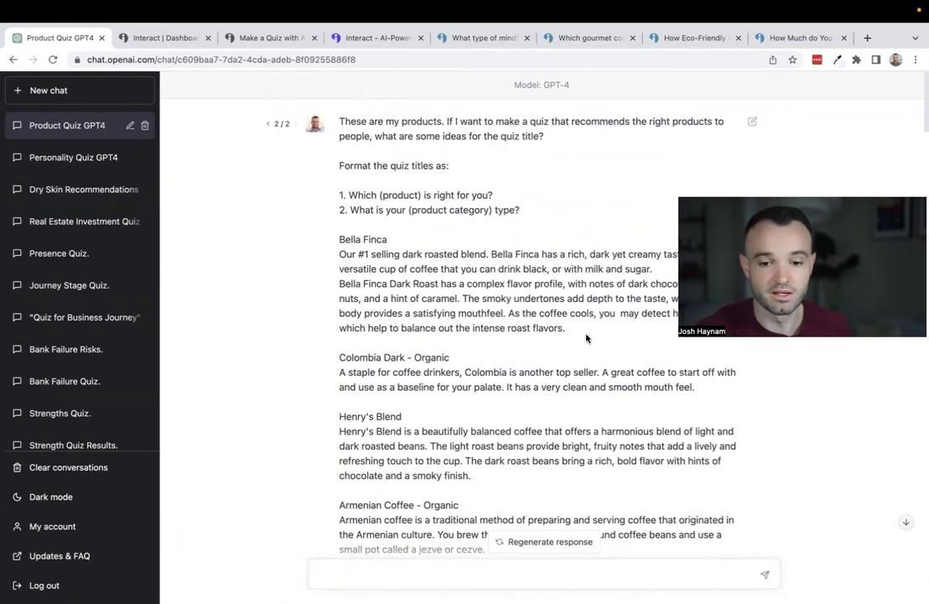
pyautogui.moveTo(573, 330); pyautogui.dragTo(341, 242)
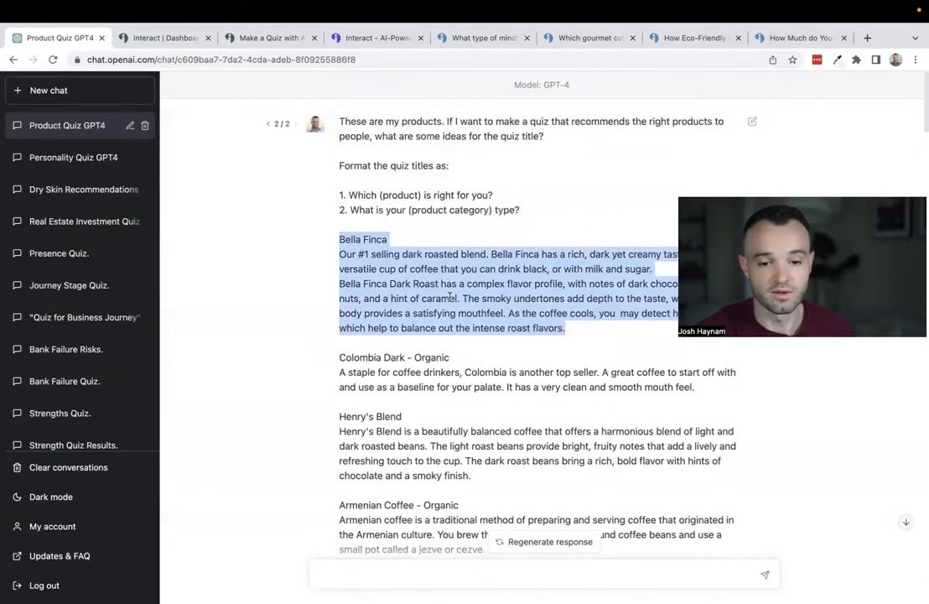
pyautogui.scroll(-5, 451, 298)
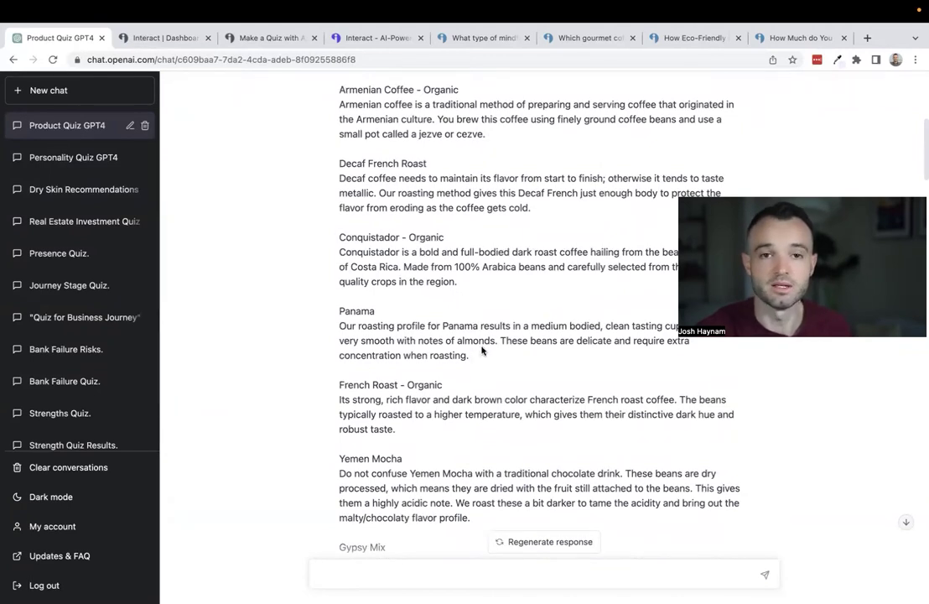
pyautogui.scroll(-5, 482, 352)
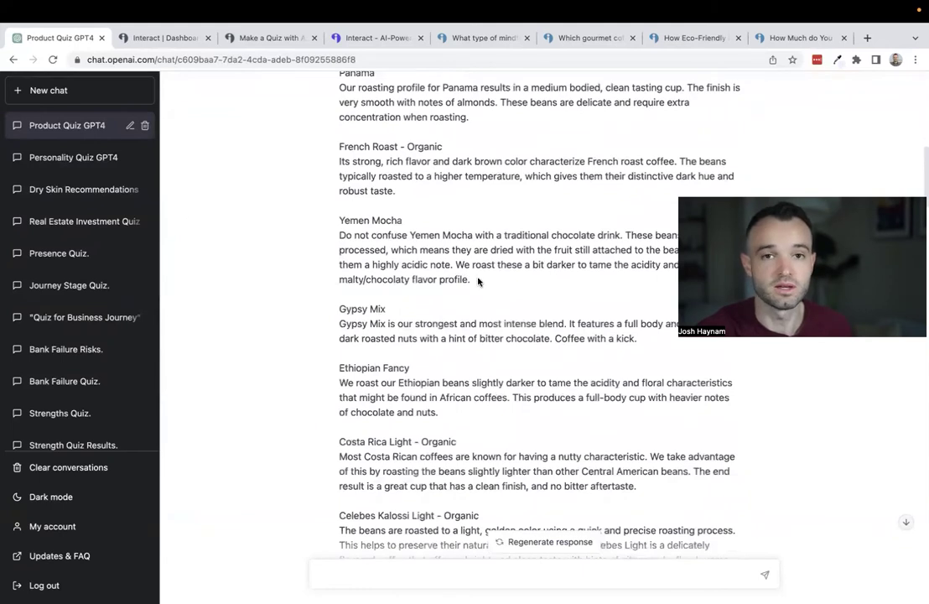
pyautogui.scroll(-10, 478, 283)
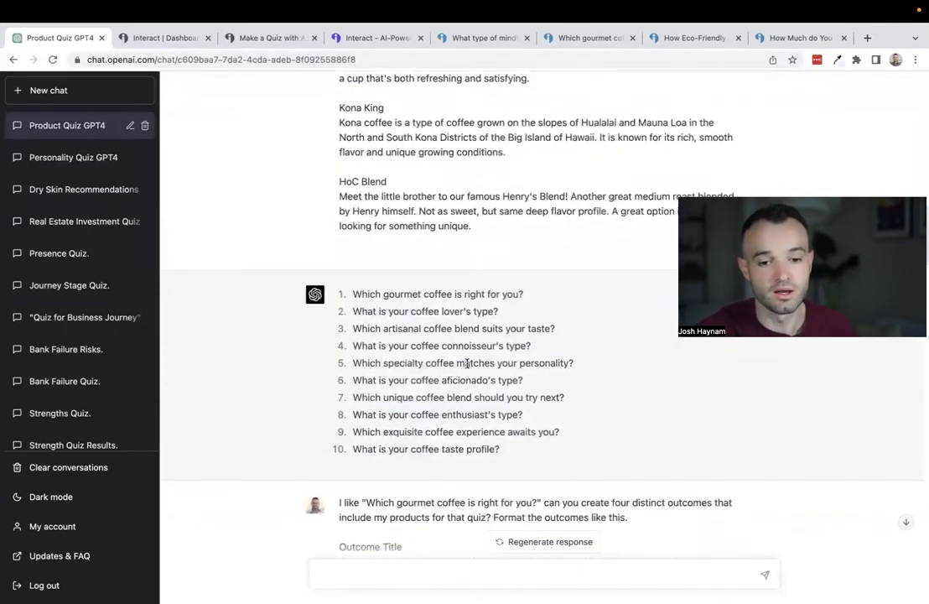
pyautogui.scroll(-12, 467, 363)
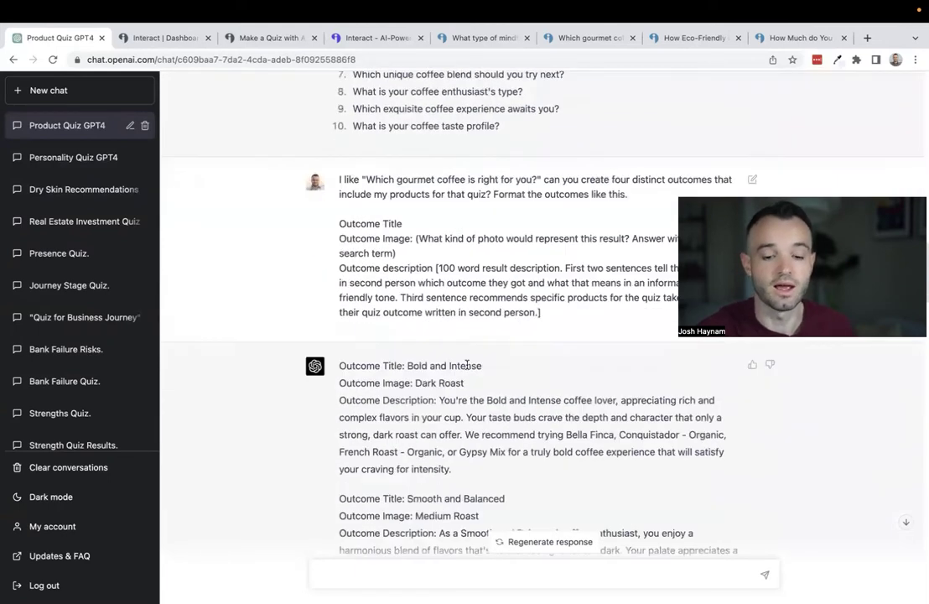
pyautogui.scroll(-20, 467, 369)
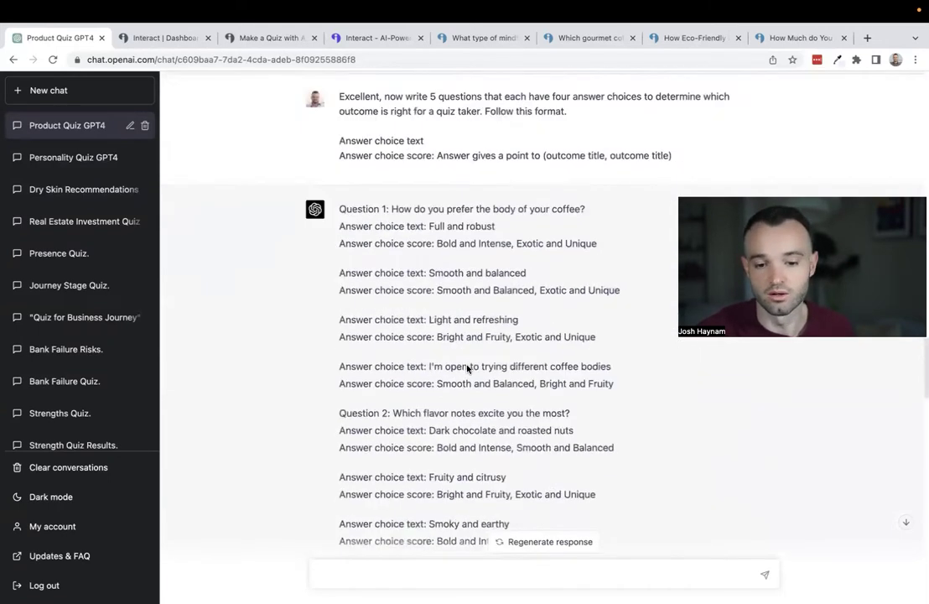
pyautogui.scroll(-14, 465, 365)
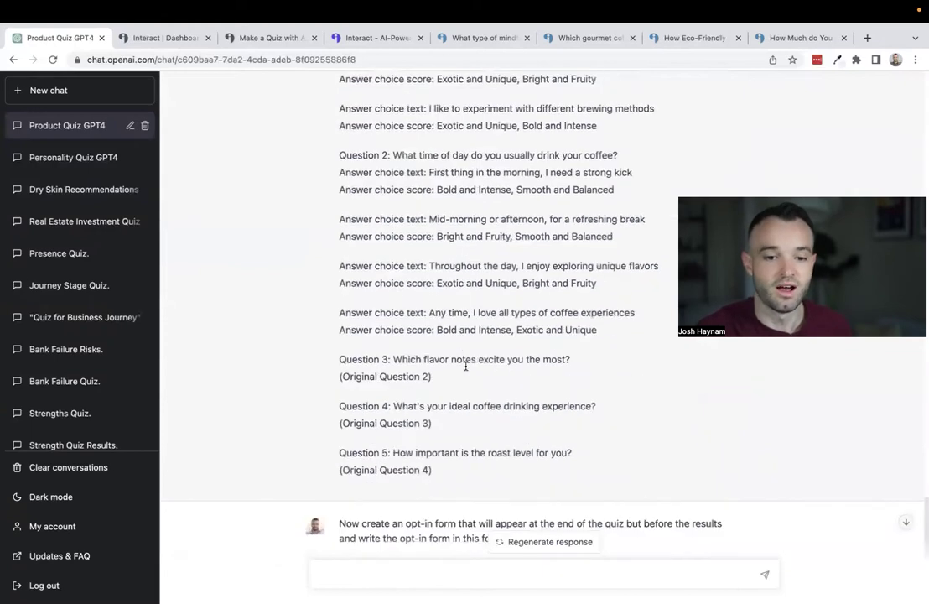
pyautogui.scroll(-3, 466, 369)
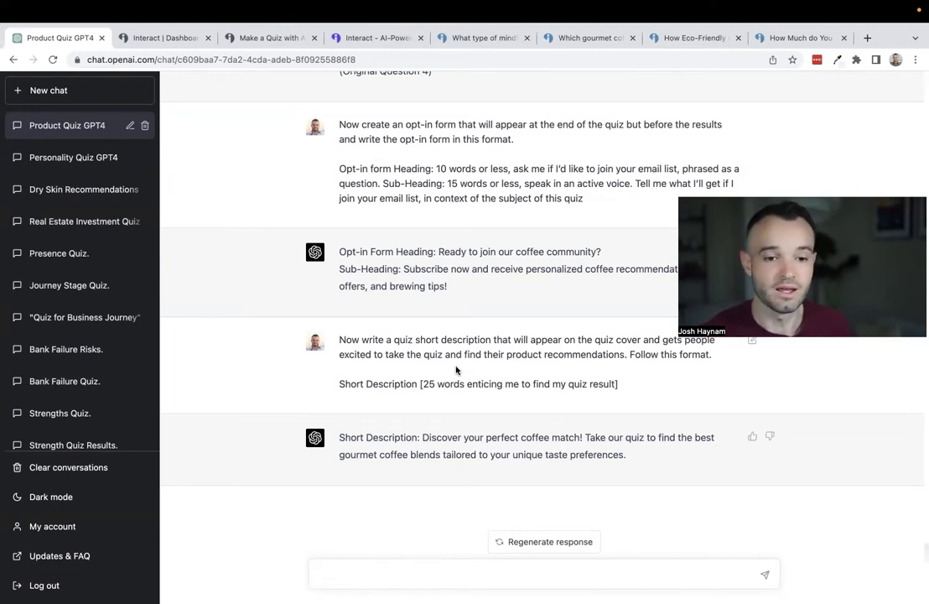
pyautogui.scroll(15, 453, 335)
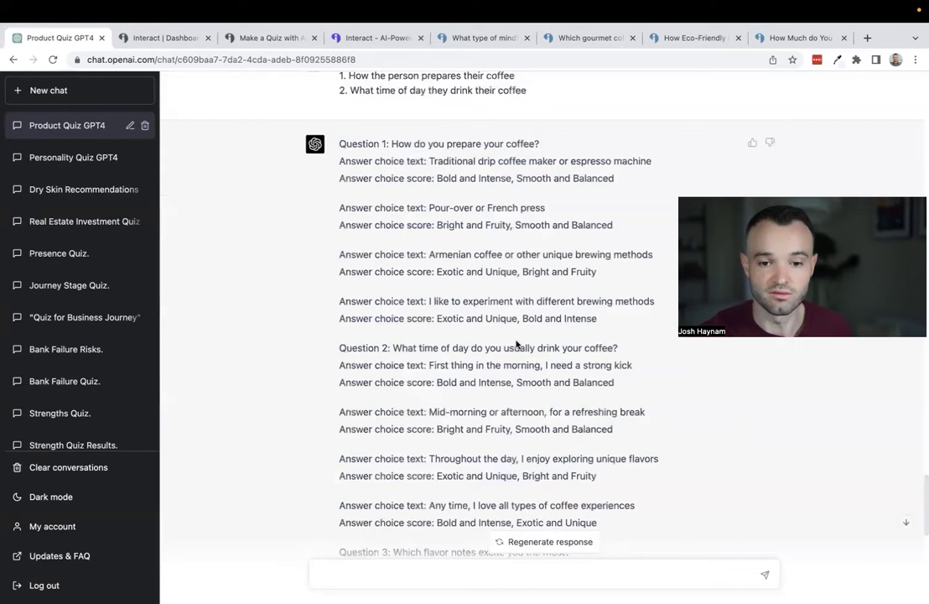
pyautogui.scroll(3, 512, 369)
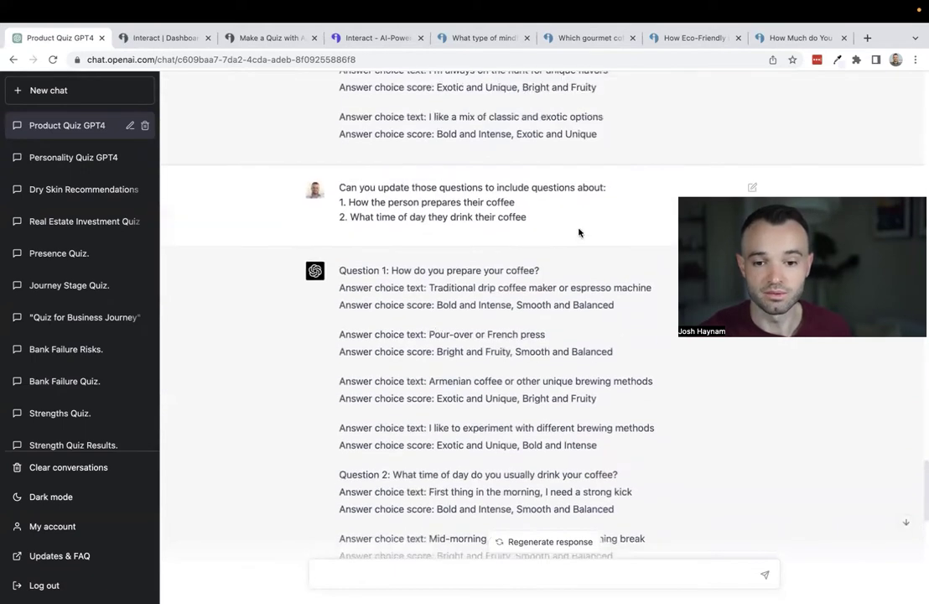
pyautogui.moveTo(530, 217); pyautogui.dragTo(334, 194)
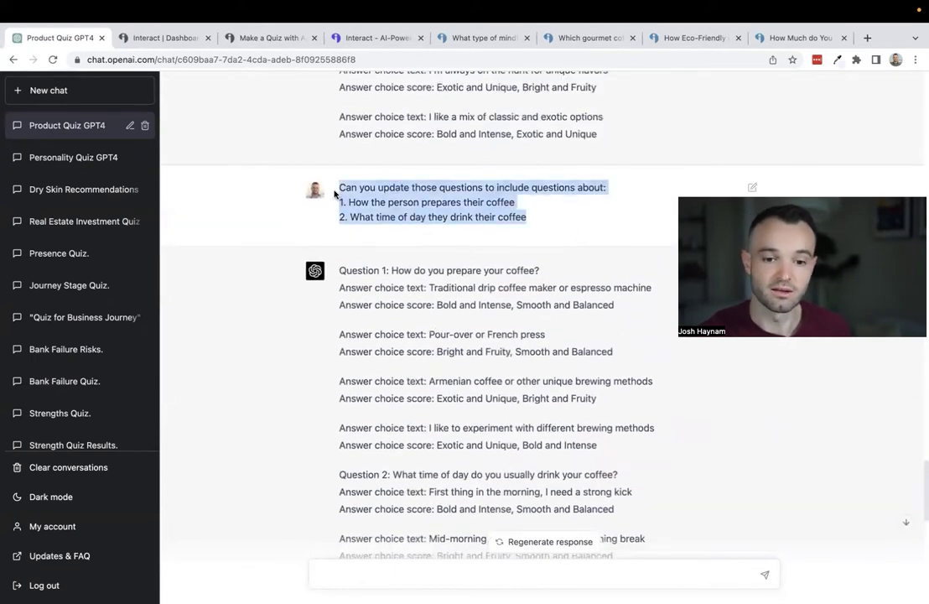
pyautogui.click(539, 220)
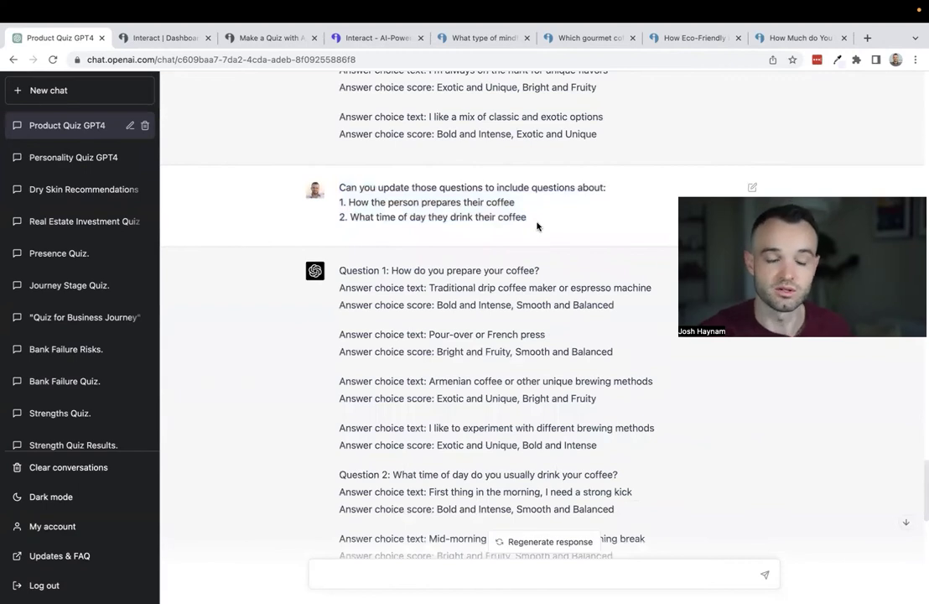
pyautogui.scroll(-1, 493, 283)
pyautogui.scroll(-6, 493, 283)
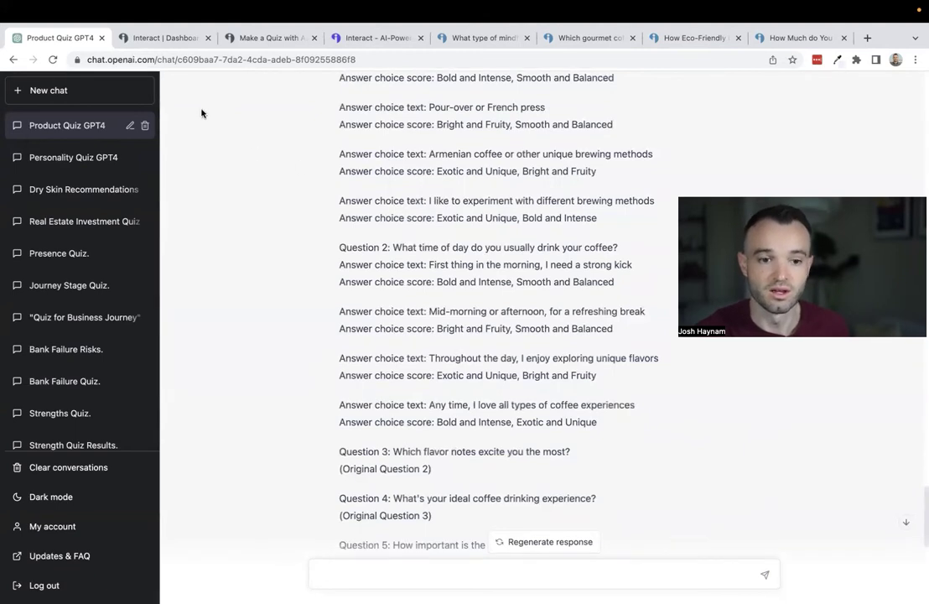
# Go to the Interact quizzes list and open the live 'Which gourmet coffee is right for you?' quiz.
pyautogui.click(154, 38)
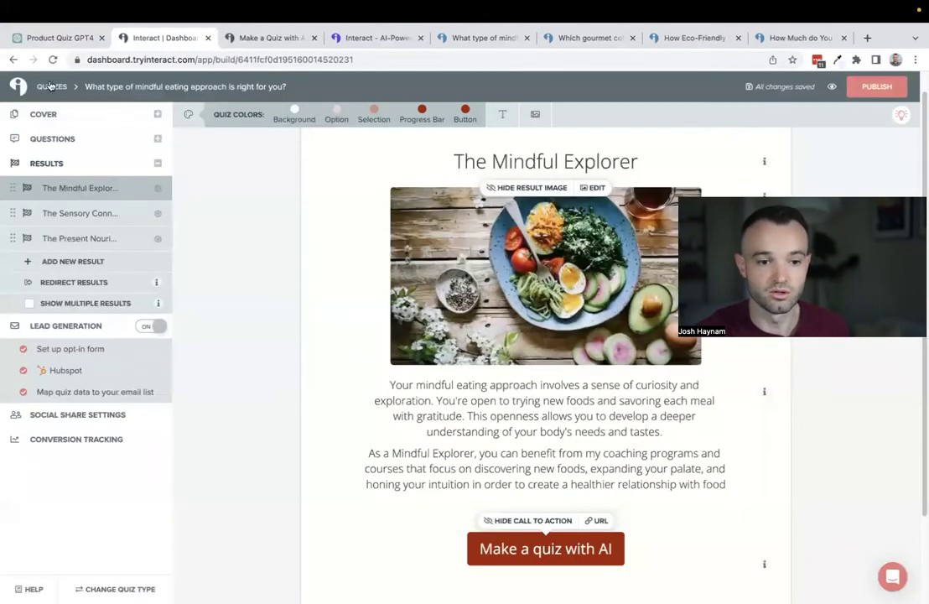
pyautogui.scroll(1, 207, 218)
pyautogui.click(15, 88)
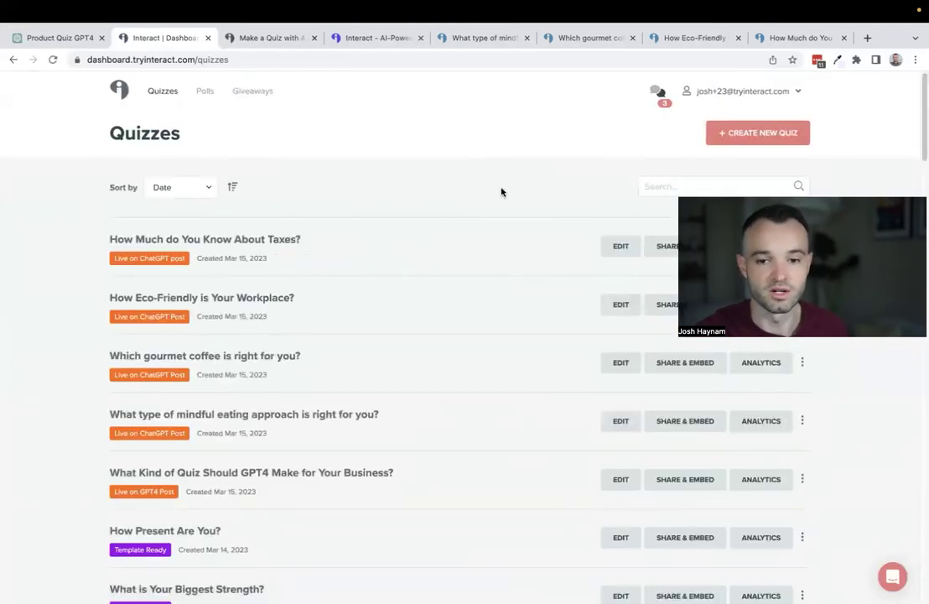
pyautogui.click(594, 40)
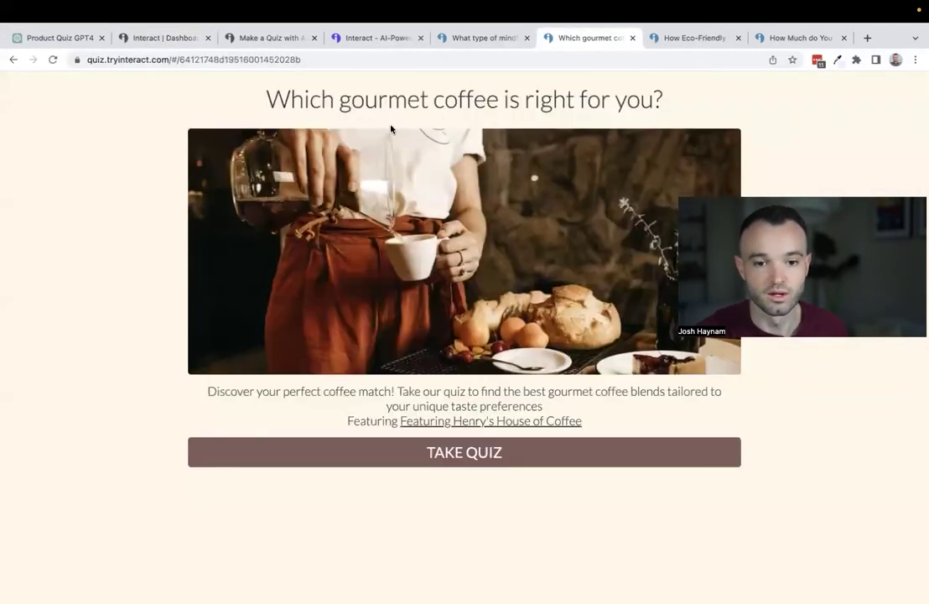
# Take the coffee quiz, starting with Armenian coffee and finishing with 'Medium roast is just right'.
pyautogui.click(449, 460)
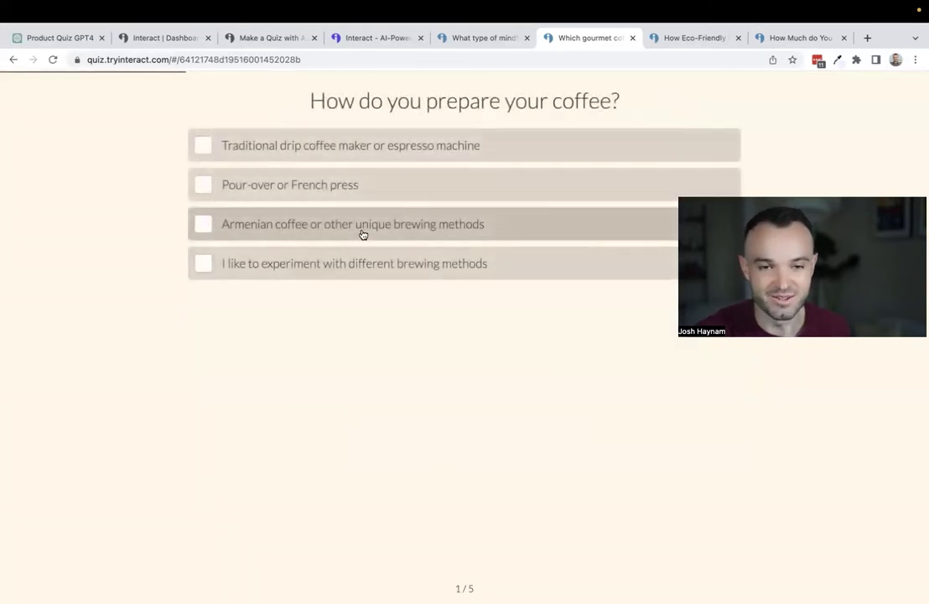
pyautogui.click(363, 233)
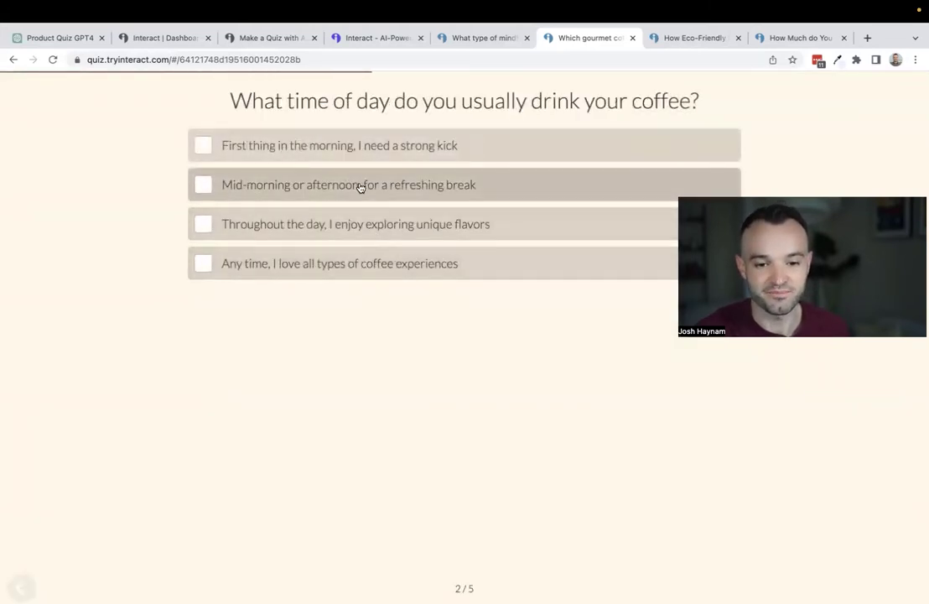
pyautogui.click(361, 186)
pyautogui.click(359, 148)
pyautogui.click(358, 188)
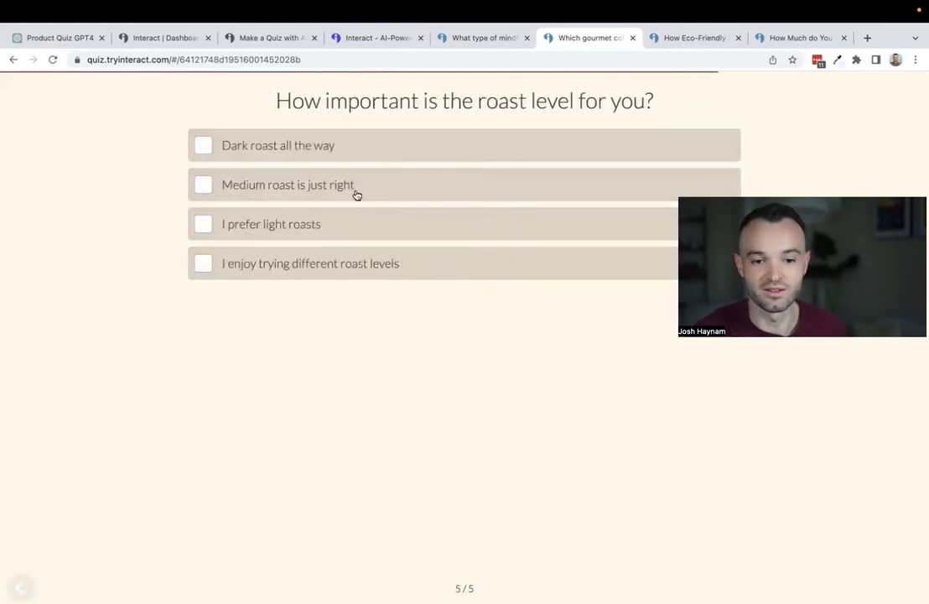
pyautogui.click(356, 184)
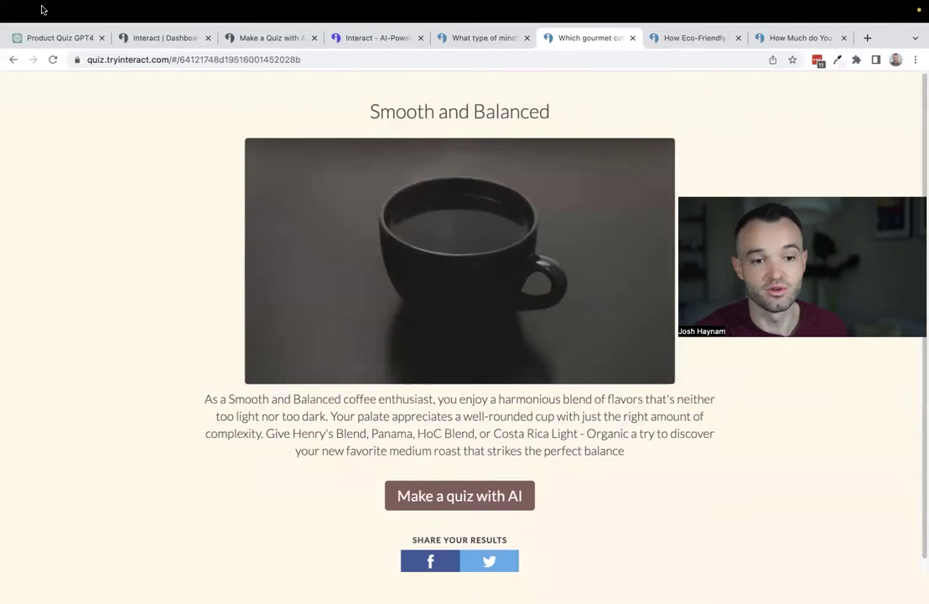
# Open the Assessment GPT4 chat and scroll up to its workplace-sustainability prompt.
pyautogui.click(54, 37)
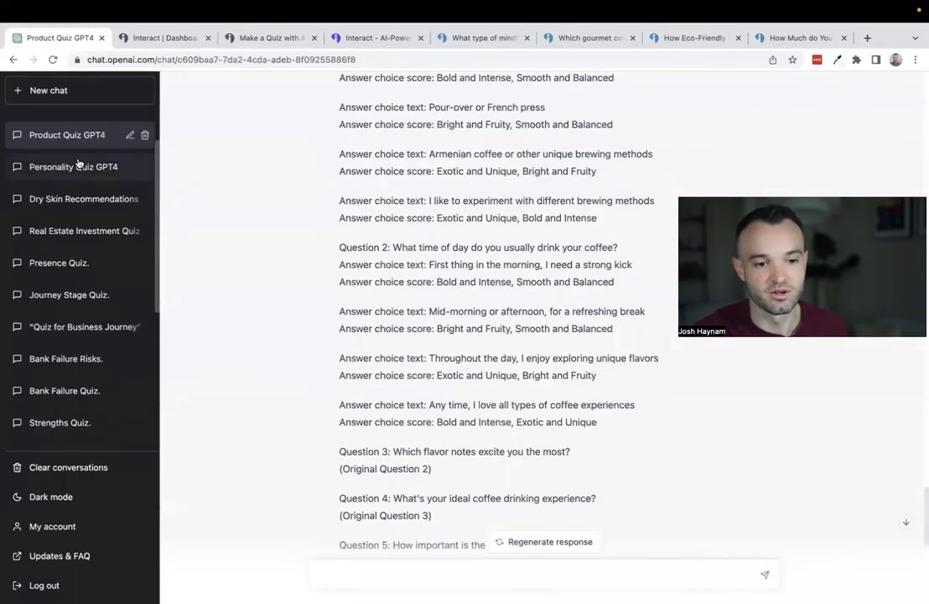
pyautogui.scroll(1, 76, 167)
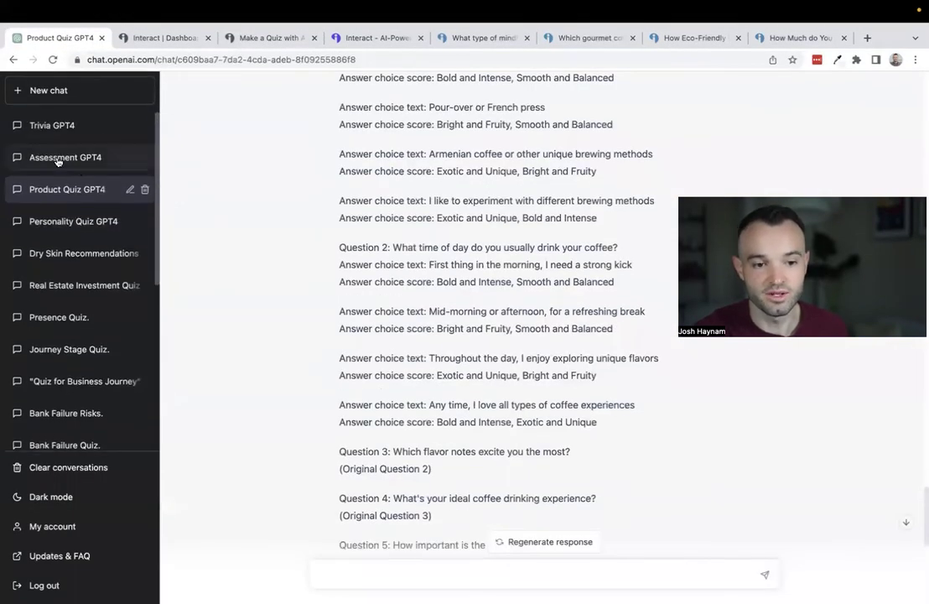
pyautogui.click(67, 158)
pyautogui.scroll(10, 338, 207)
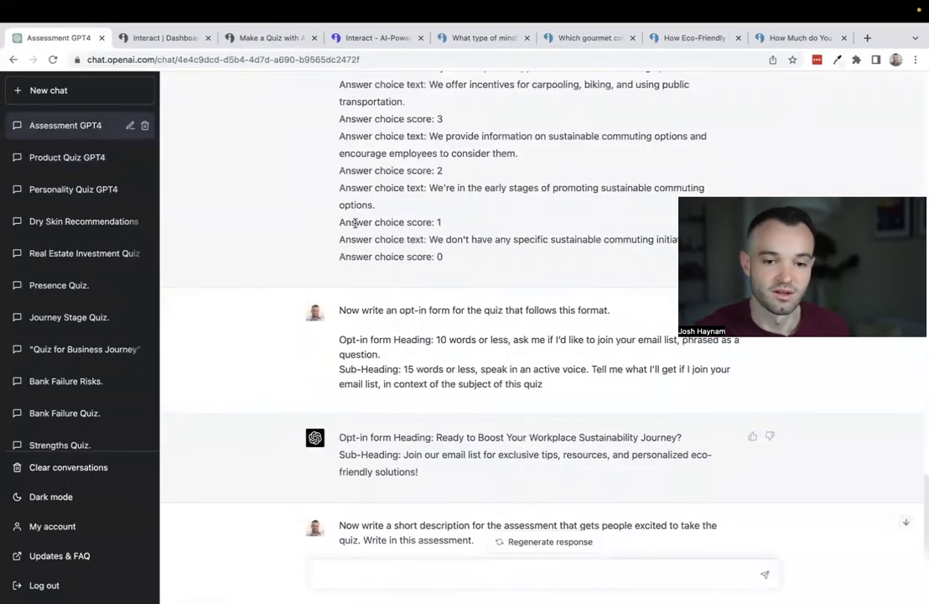
pyautogui.scroll(15, 359, 227)
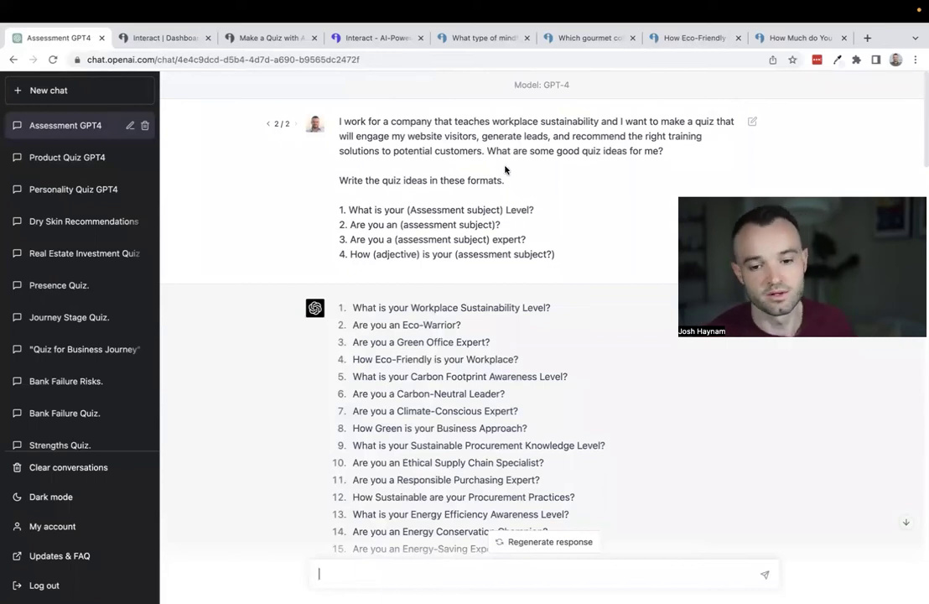
# Highlight the second and fourth quiz title formats in the opening prompt.
pyautogui.moveTo(339, 224); pyautogui.dragTo(410, 225)
pyautogui.click(493, 225)
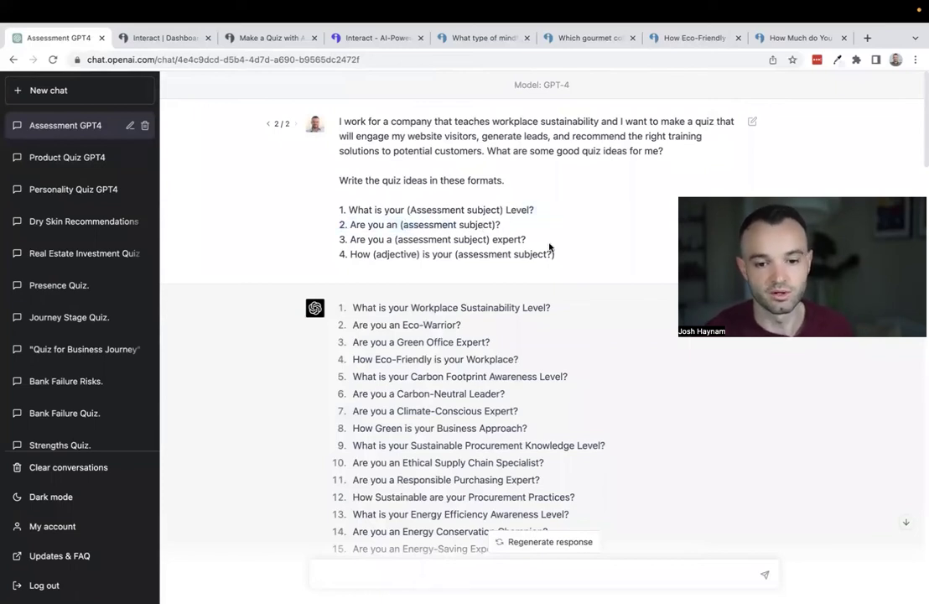
pyautogui.moveTo(569, 255); pyautogui.dragTo(453, 252)
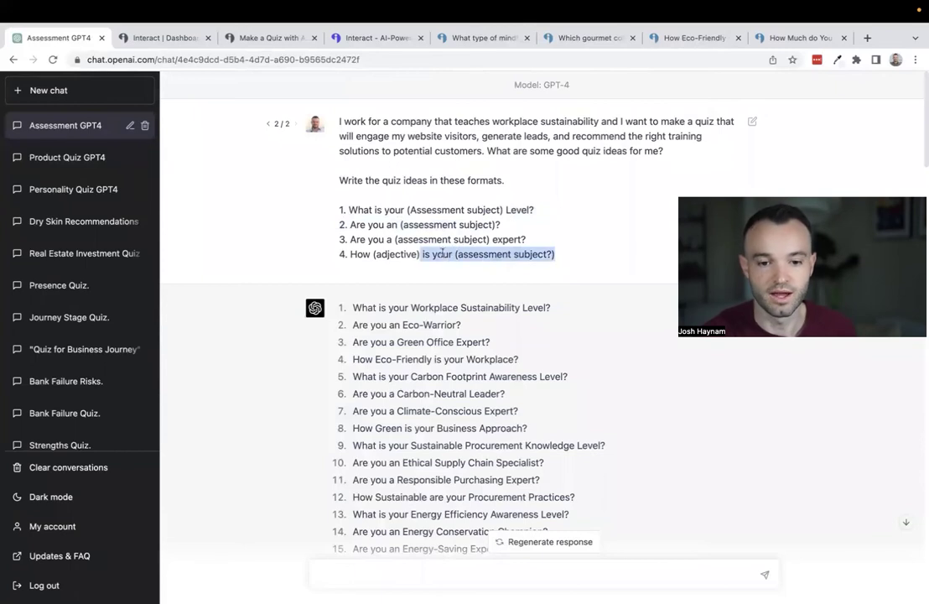
pyautogui.click(442, 253)
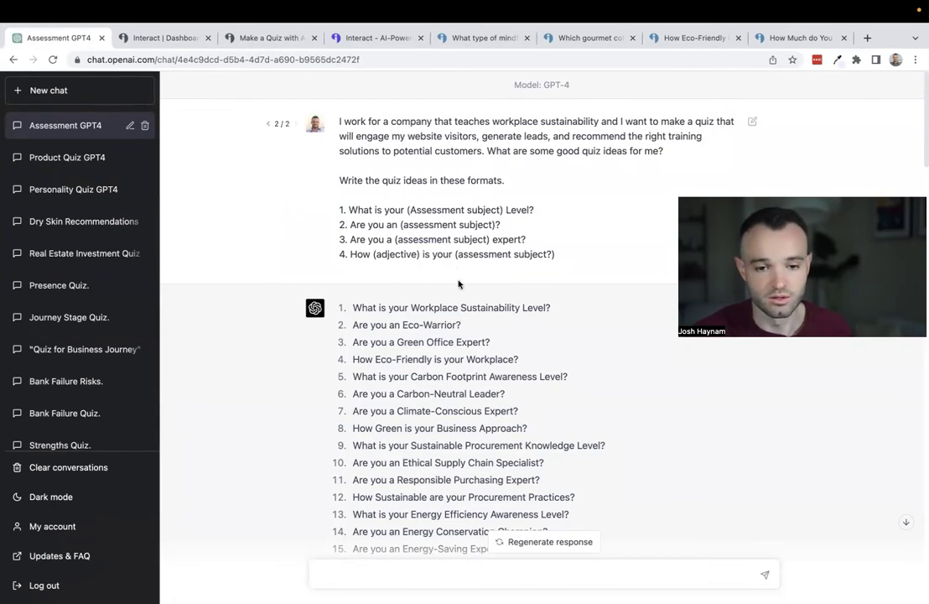
pyautogui.scroll(-3, 459, 325)
pyautogui.scroll(-8, 454, 325)
pyautogui.scroll(-10, 455, 328)
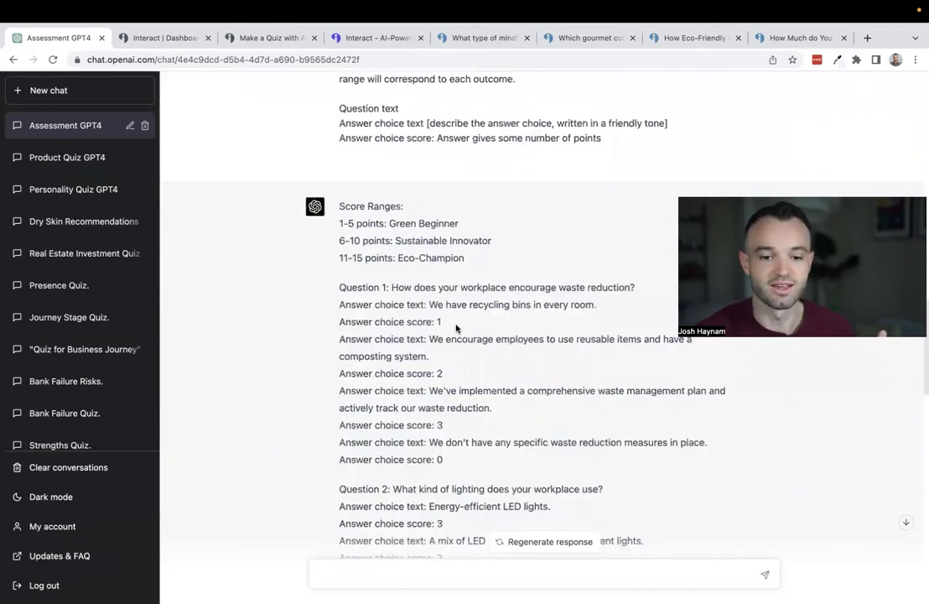
pyautogui.scroll(-8, 456, 329)
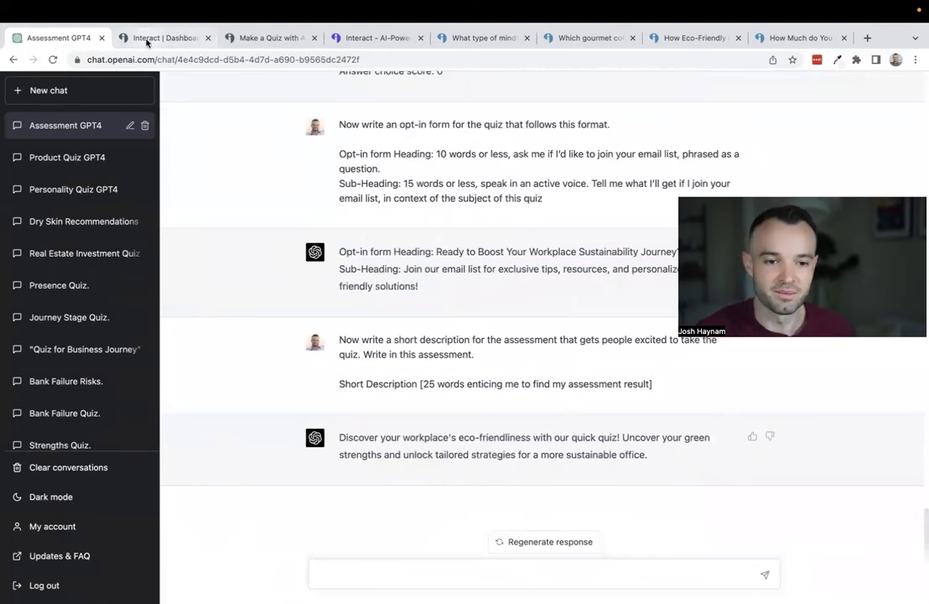
# Open the live 'How Eco-Friendly is Your Workplace?' quiz and answer all five questions.
pyautogui.click(128, 37)
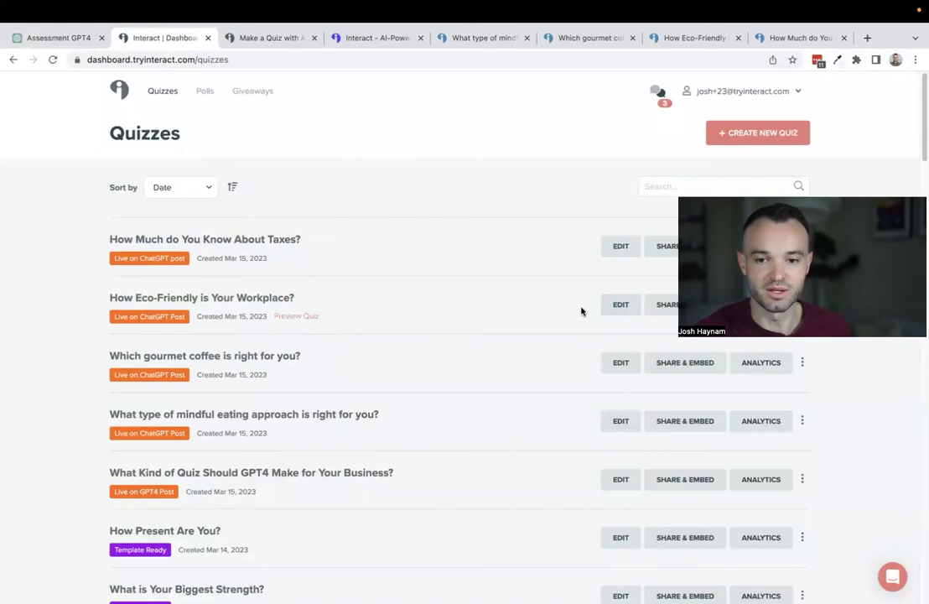
pyautogui.click(684, 39)
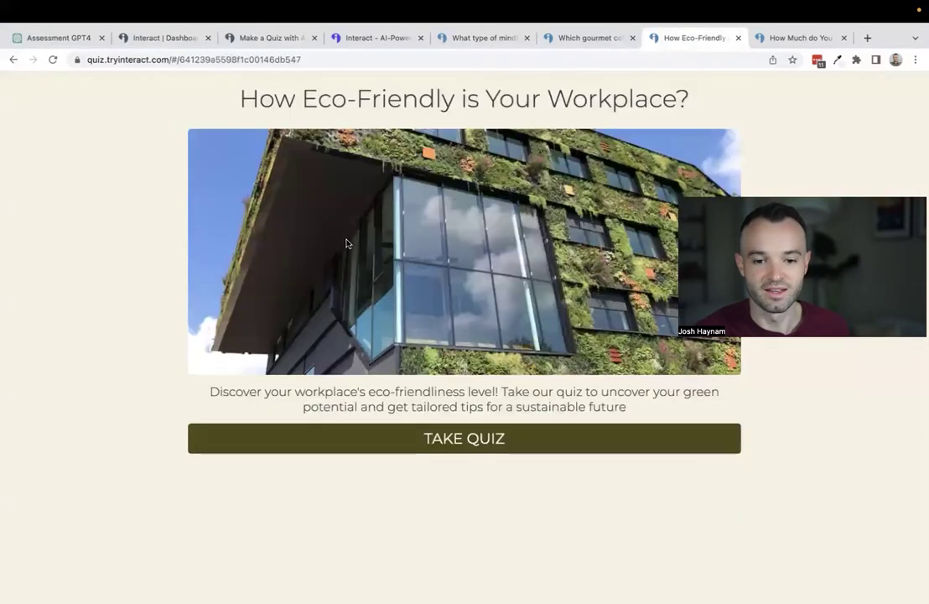
pyautogui.click(422, 438)
pyautogui.click(417, 229)
pyautogui.click(415, 226)
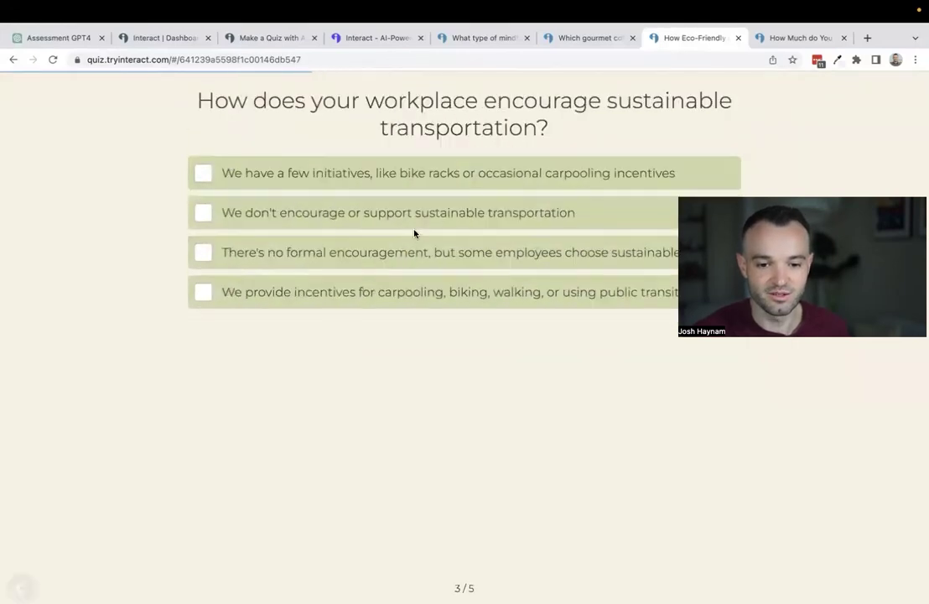
pyautogui.click(394, 220)
pyautogui.click(394, 220)
pyautogui.click(394, 223)
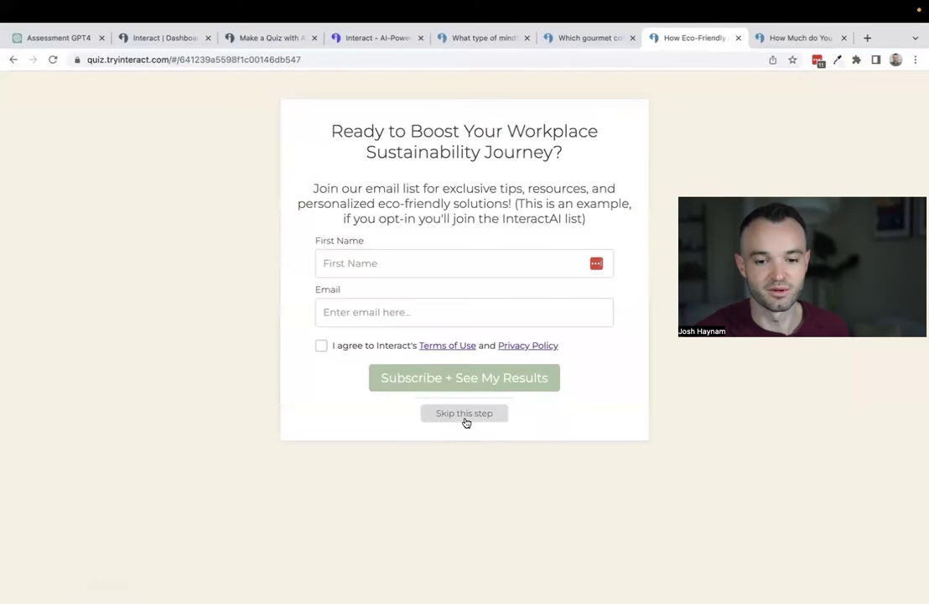
# Skip the email sign-up and review the Sustainable Innovator result with a score of 6.
pyautogui.click(464, 395)
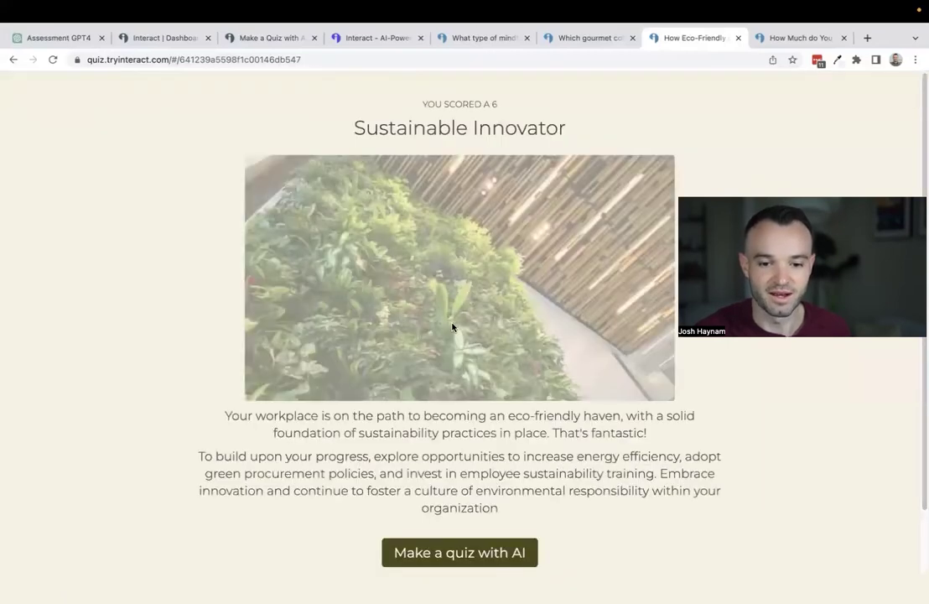
pyautogui.scroll(-2, 451, 325)
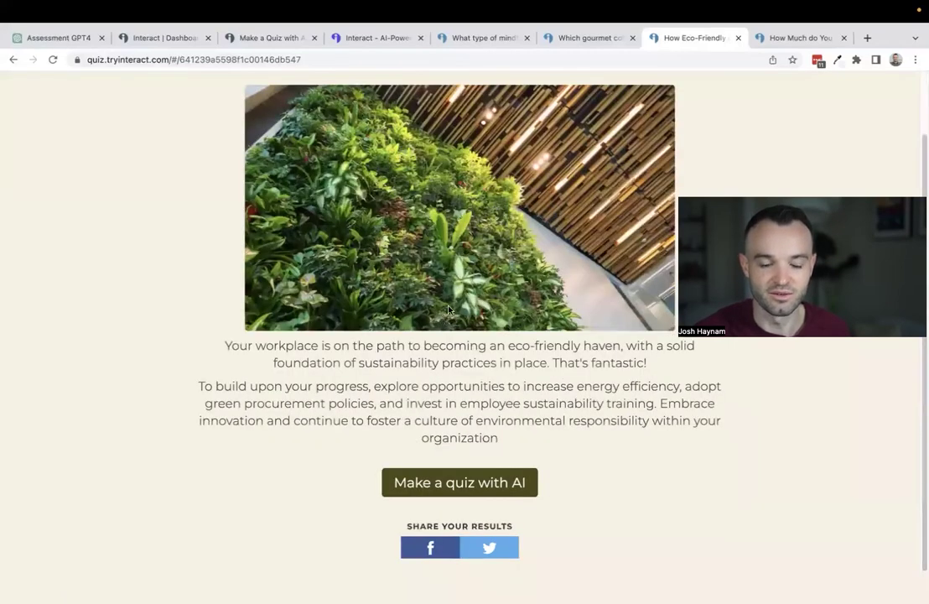
pyautogui.scroll(2, 466, 254)
pyautogui.scroll(-2, 442, 442)
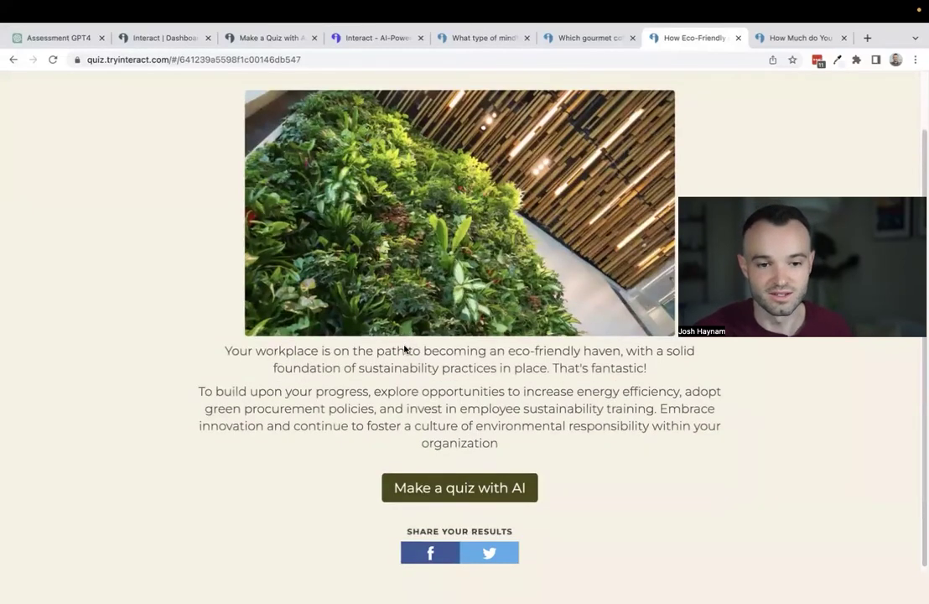
pyautogui.scroll(2, 404, 322)
# Open the Trivia GPT4 chat and scroll up to its tax article prompt.
pyautogui.click(67, 38)
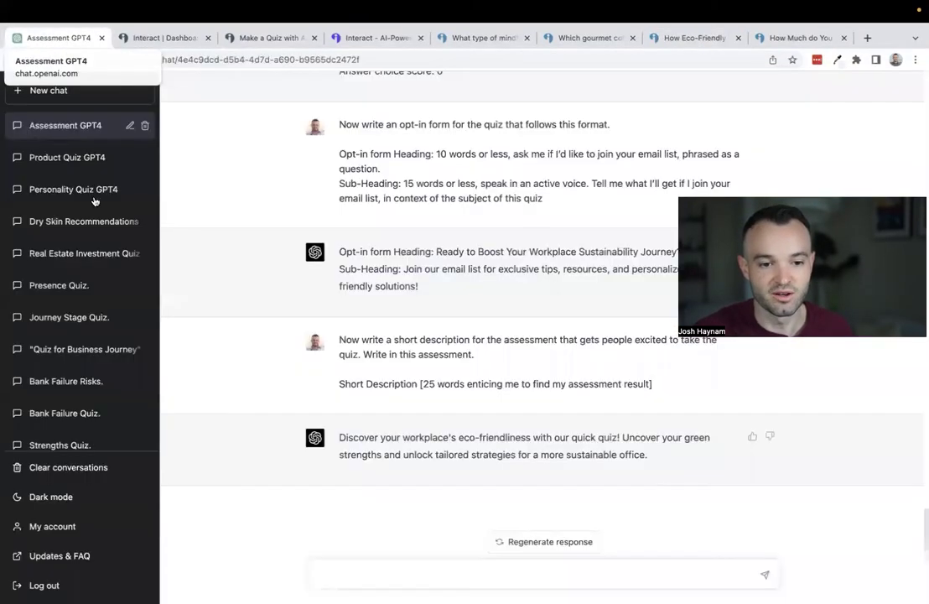
pyautogui.scroll(1, 103, 204)
pyautogui.click(58, 125)
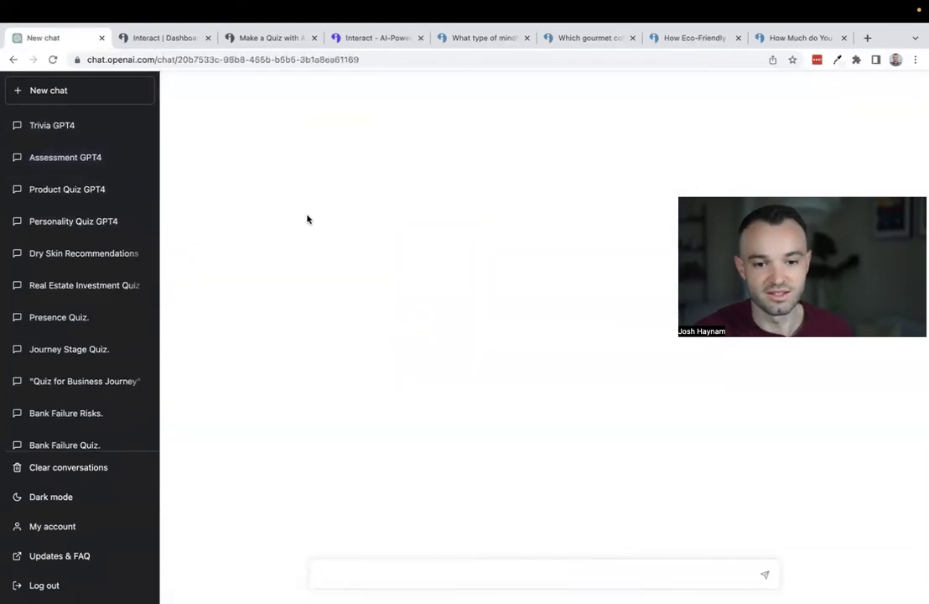
pyautogui.scroll(15, 325, 242)
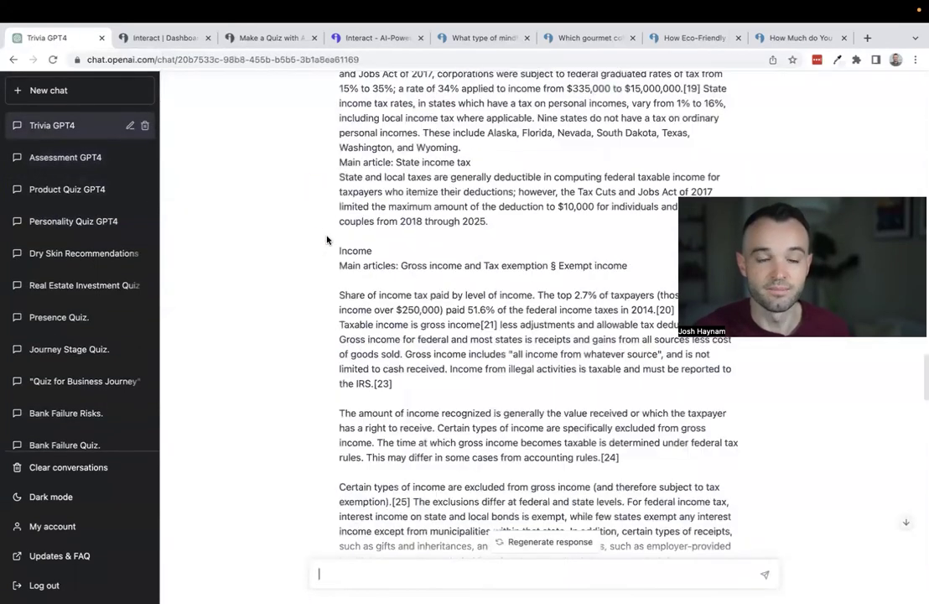
pyautogui.scroll(10, 327, 250)
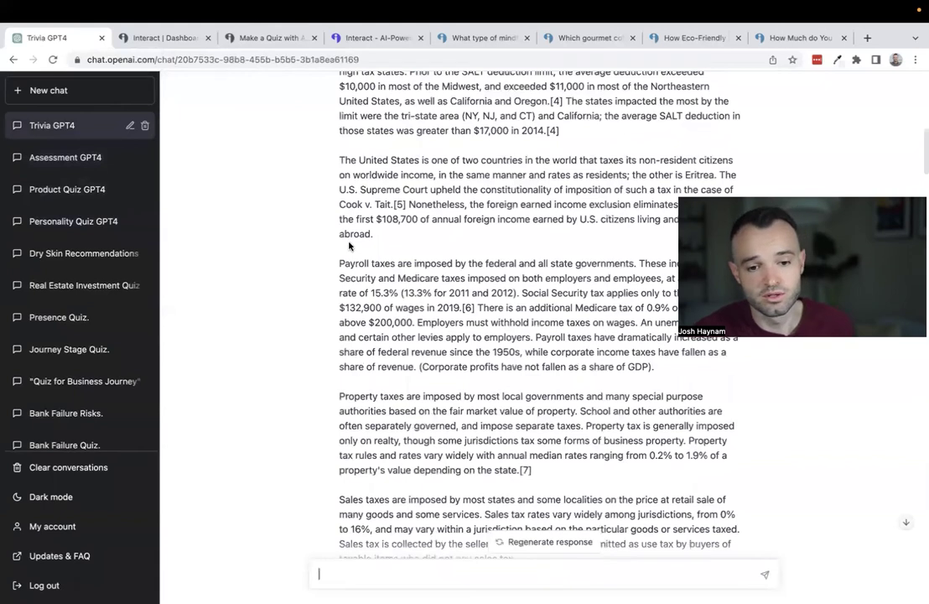
pyautogui.scroll(10, 336, 251)
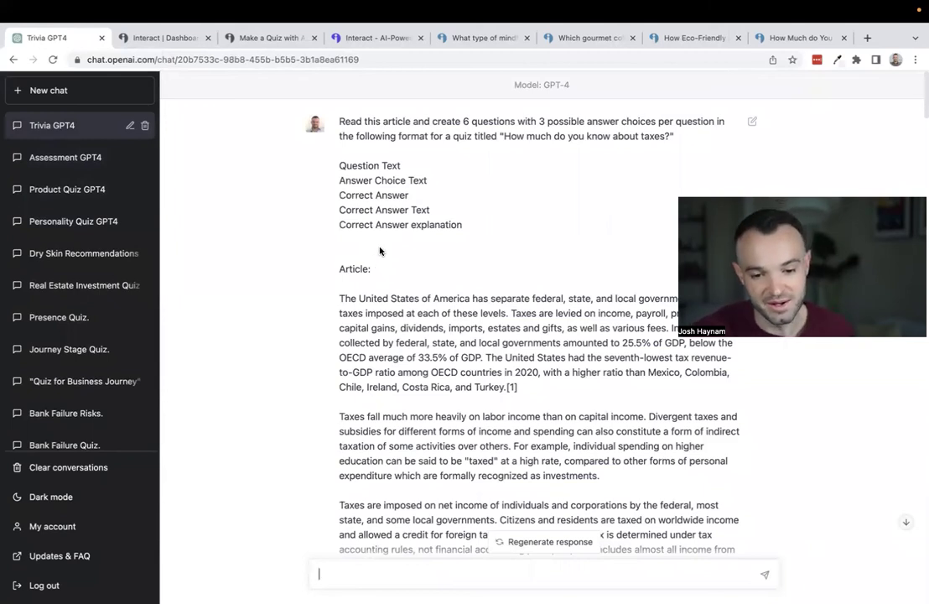
# Scroll through the tax quiz questions and outcomes to the 'Ready to Master Taxes with Our Newsletter?' opt-in.
pyautogui.scroll(-4, 390, 315)
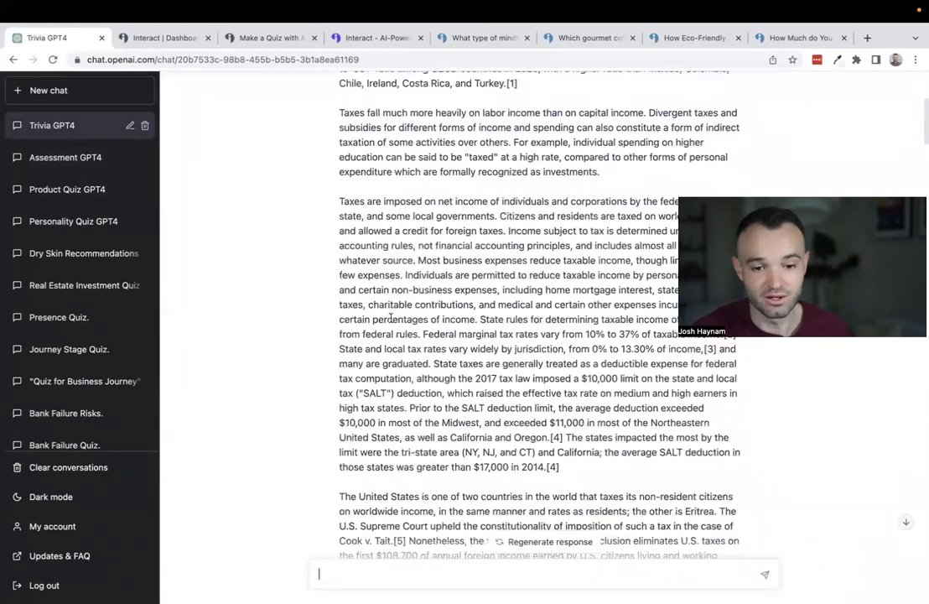
pyautogui.scroll(-6, 390, 315)
pyautogui.scroll(-8, 391, 316)
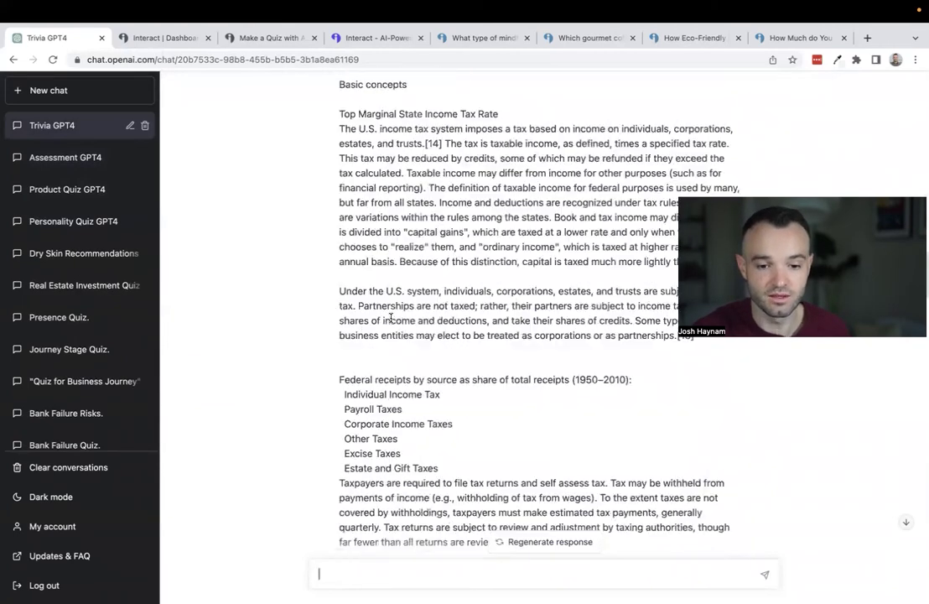
pyautogui.scroll(-10, 391, 317)
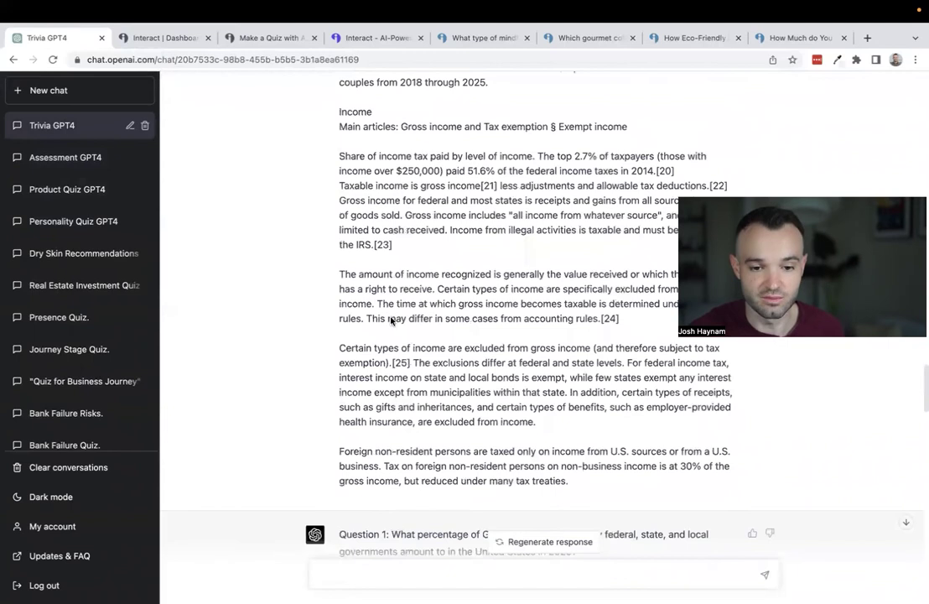
pyautogui.scroll(-8, 391, 320)
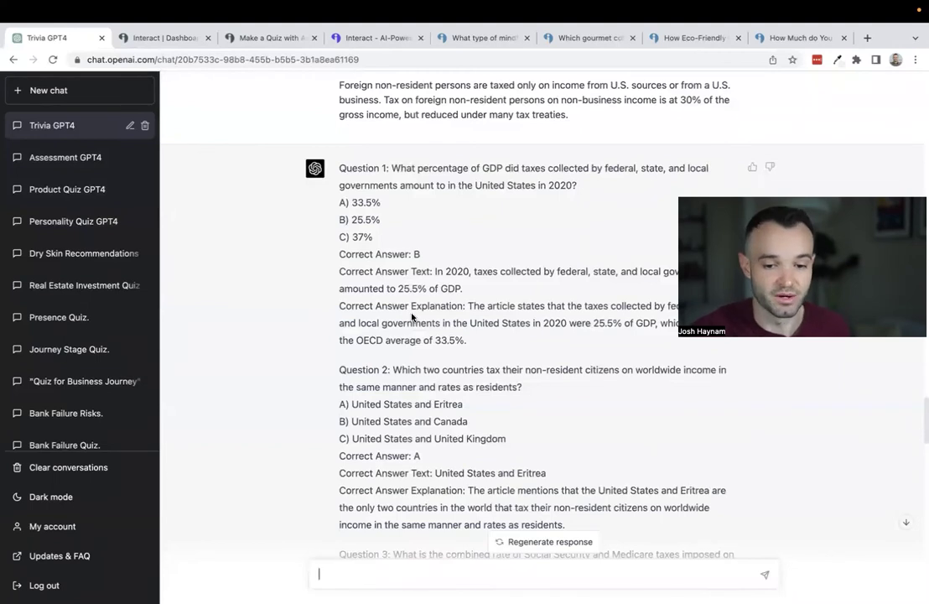
pyautogui.scroll(-15, 411, 317)
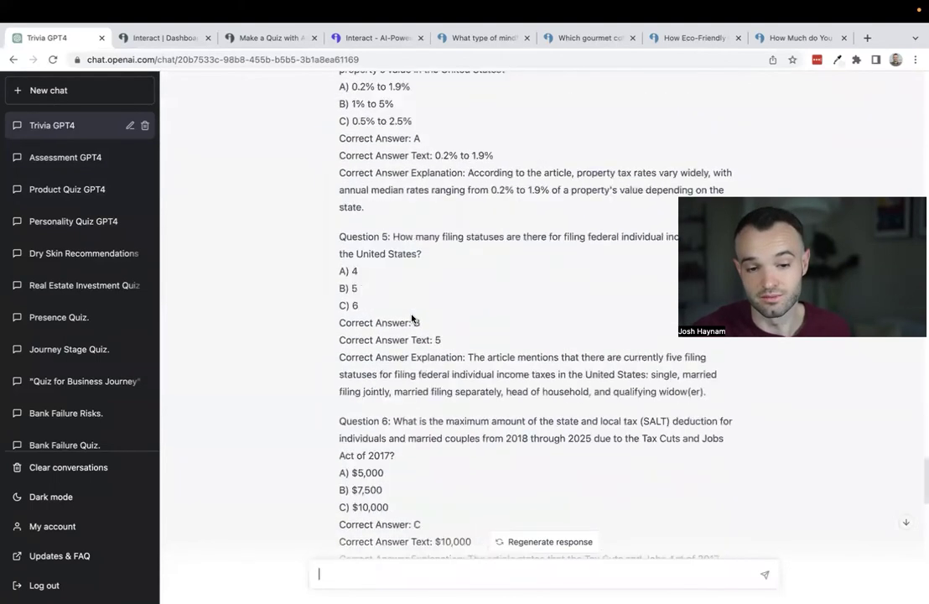
pyautogui.scroll(-3, 411, 315)
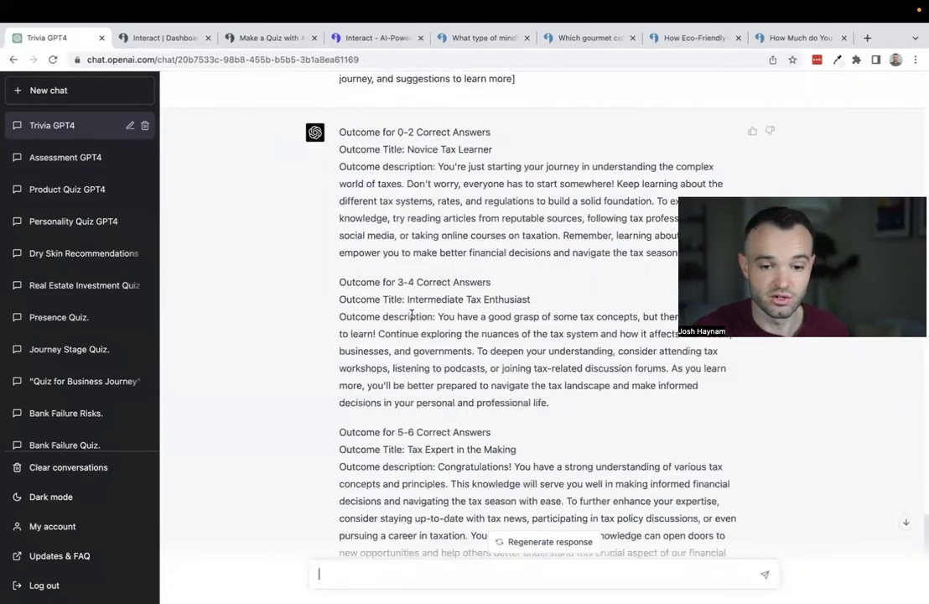
pyautogui.scroll(-10, 410, 314)
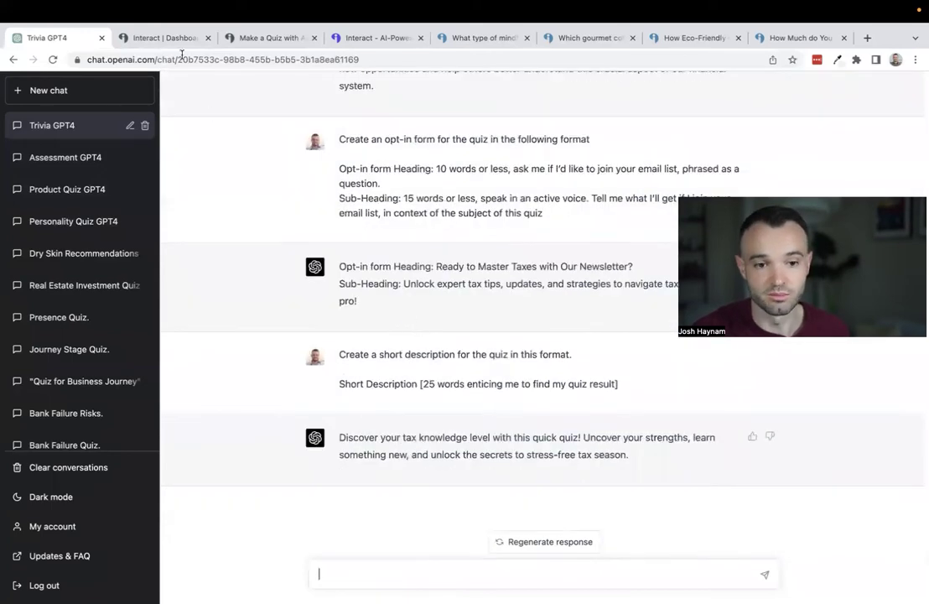
# Start the live taxes quiz, answering 25.5% for GDP and United States and Eritrea.
pyautogui.click(168, 38)
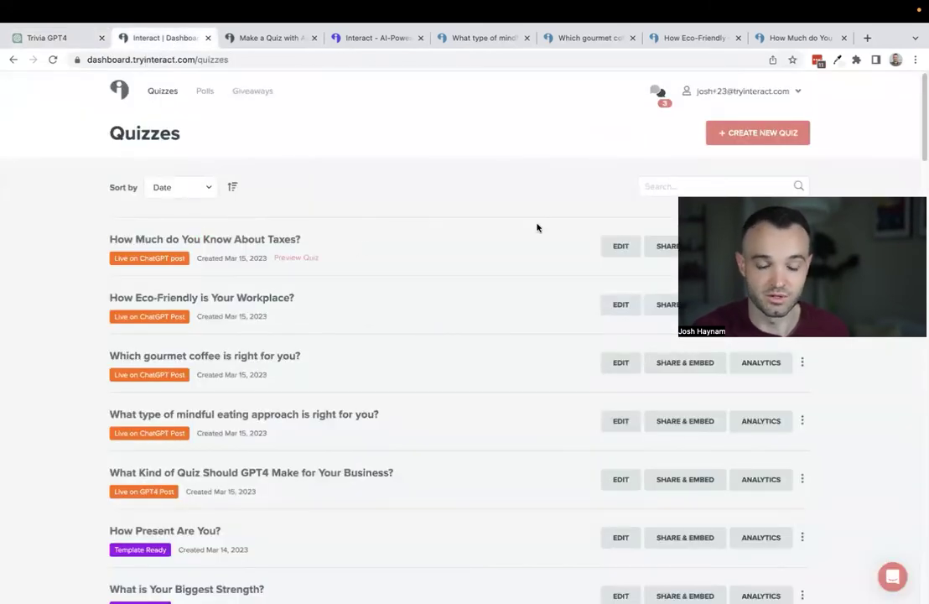
pyautogui.click(781, 38)
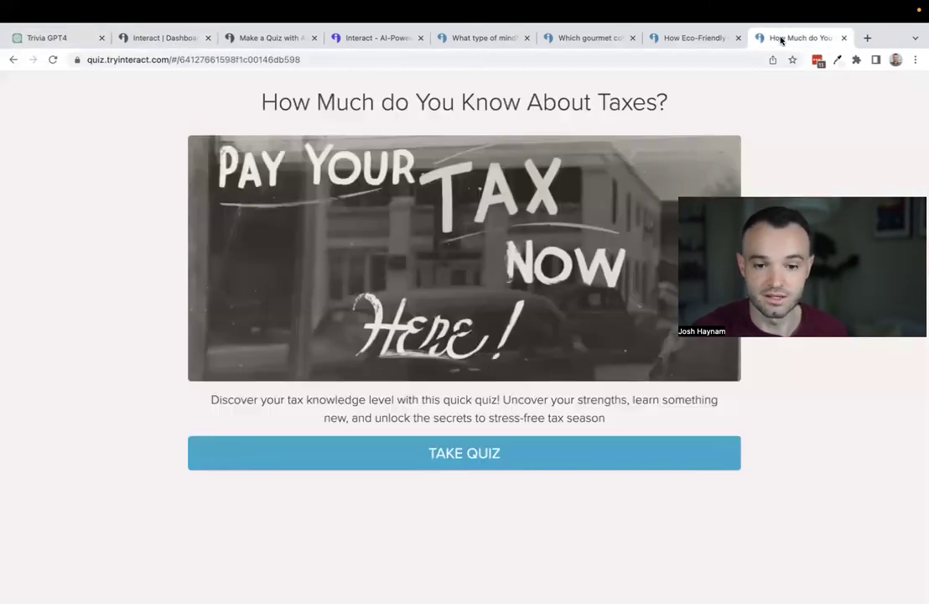
pyautogui.click(442, 451)
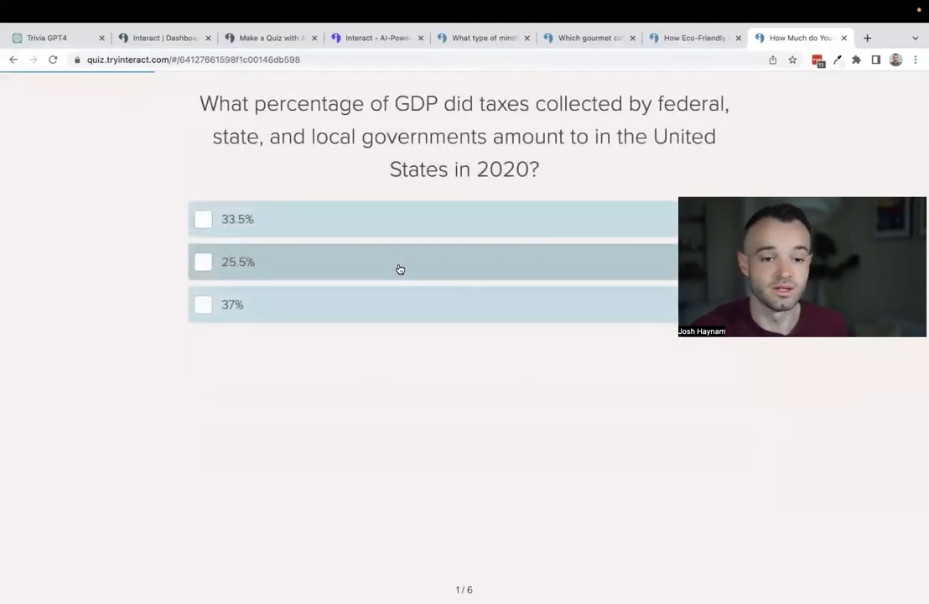
pyautogui.click(400, 269)
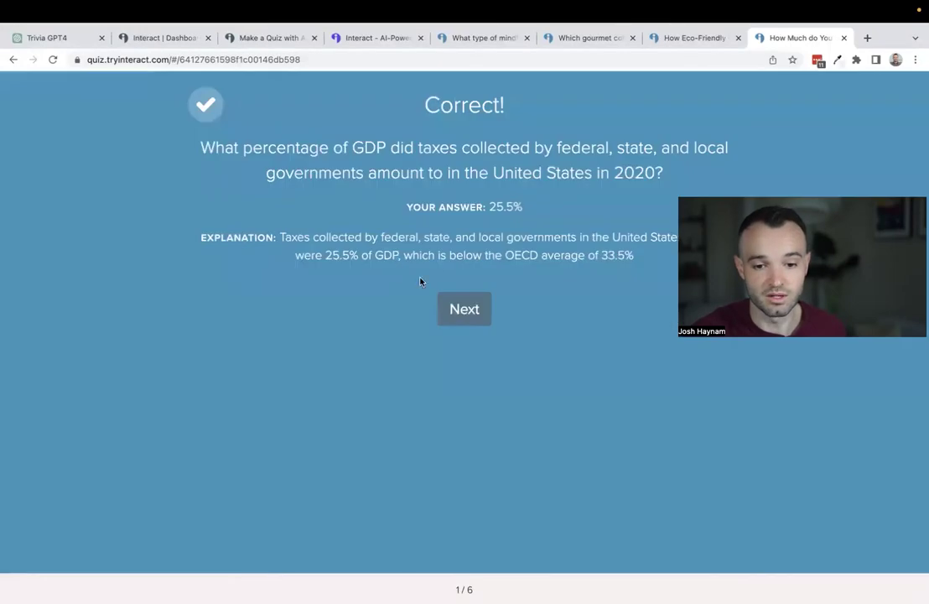
pyautogui.click(466, 311)
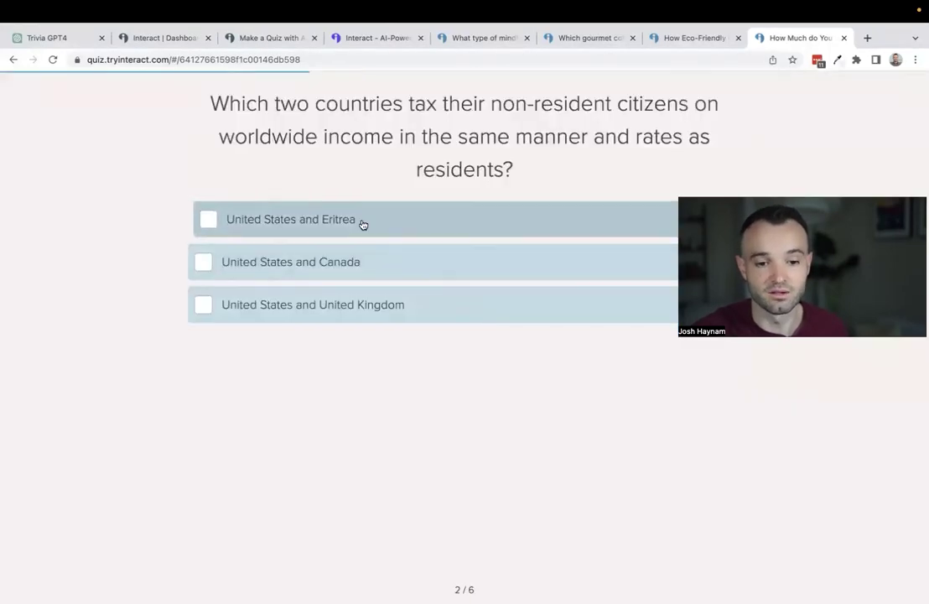
pyautogui.click(363, 222)
pyautogui.click(467, 309)
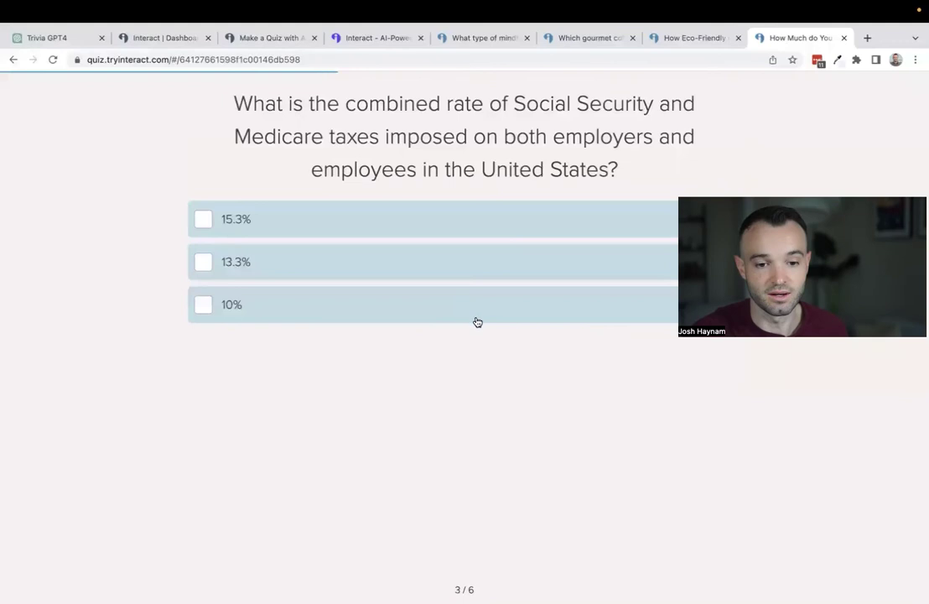
# Answer 13.3% for Social Security, 1% to 5% for property tax, filing statuses, and $7,500 SALT.
pyautogui.click(352, 267)
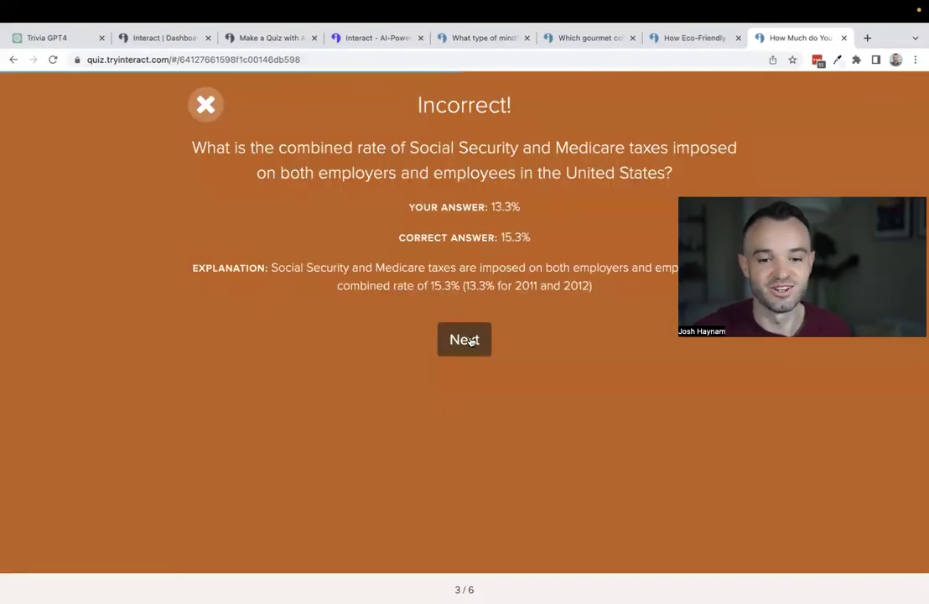
pyautogui.click(472, 342)
pyautogui.click(369, 239)
pyautogui.click(463, 336)
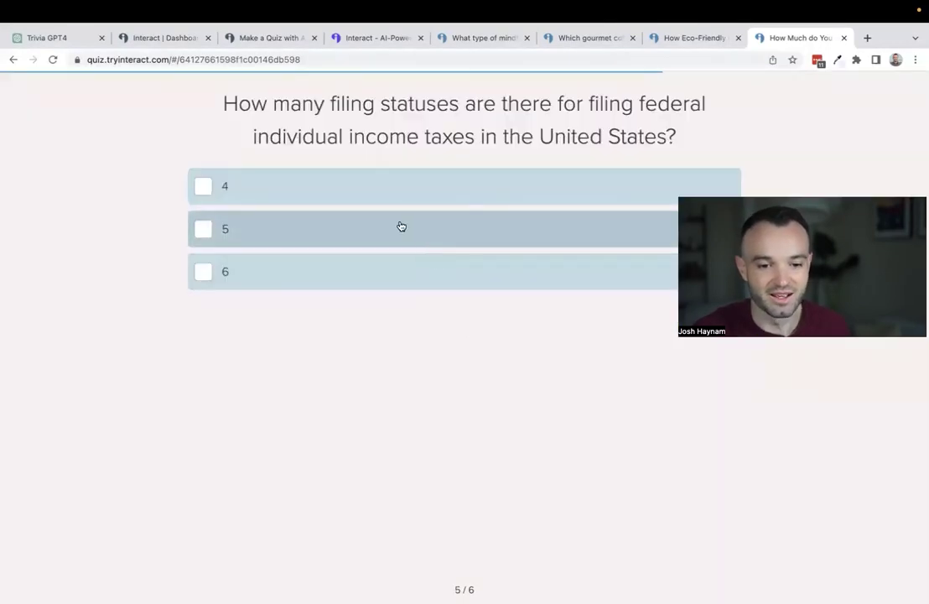
pyautogui.click(400, 226)
pyautogui.click(473, 338)
pyautogui.click(415, 292)
pyautogui.click(464, 361)
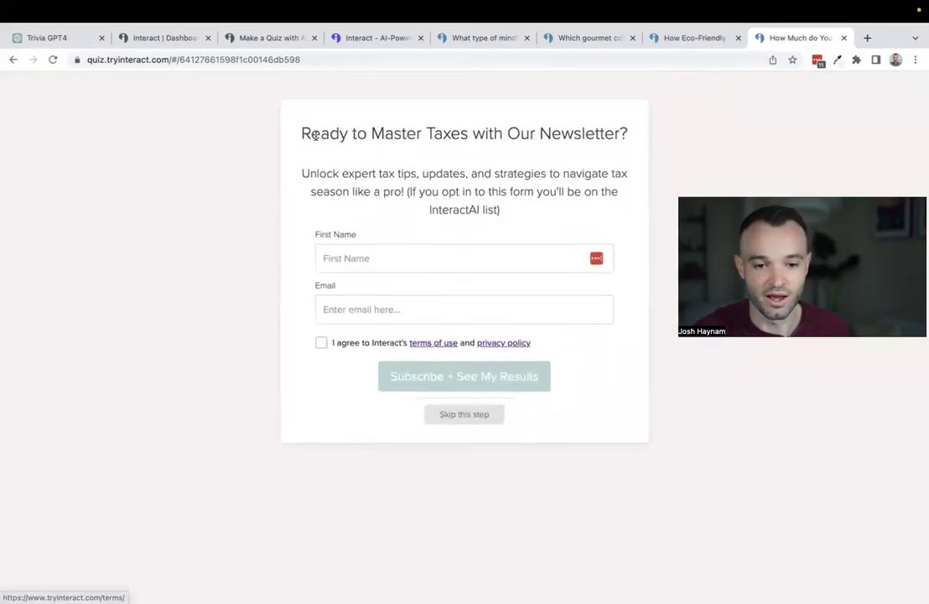
# Skip the newsletter sign-up and review the 3-of-6 Intermediate Tax Enthusiast result.
pyautogui.click(472, 415)
pyautogui.scroll(-2, 360, 315)
pyautogui.scroll(2, 392, 285)
pyautogui.scroll(-3, 390, 288)
pyautogui.scroll(-8, 389, 288)
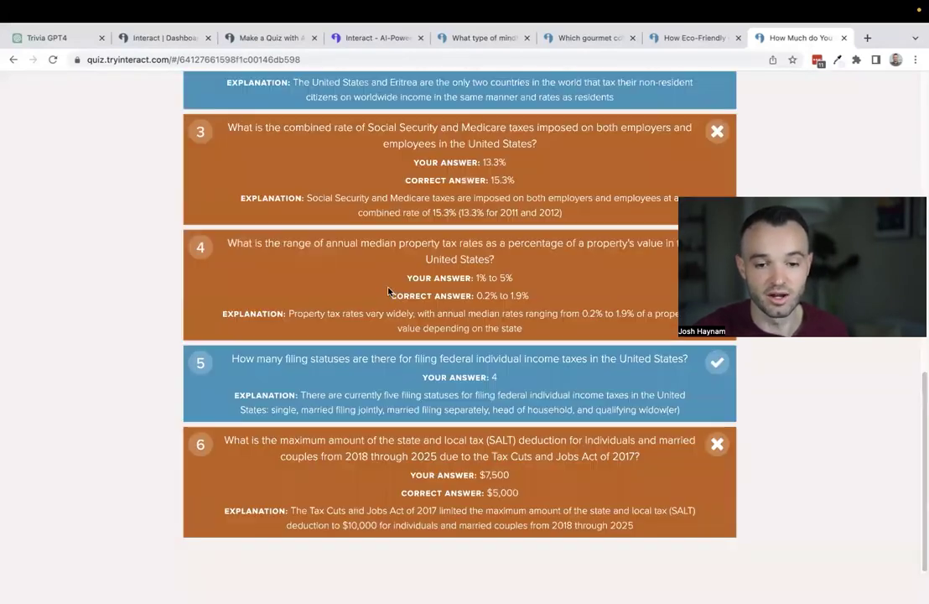
pyautogui.scroll(10, 470, 252)
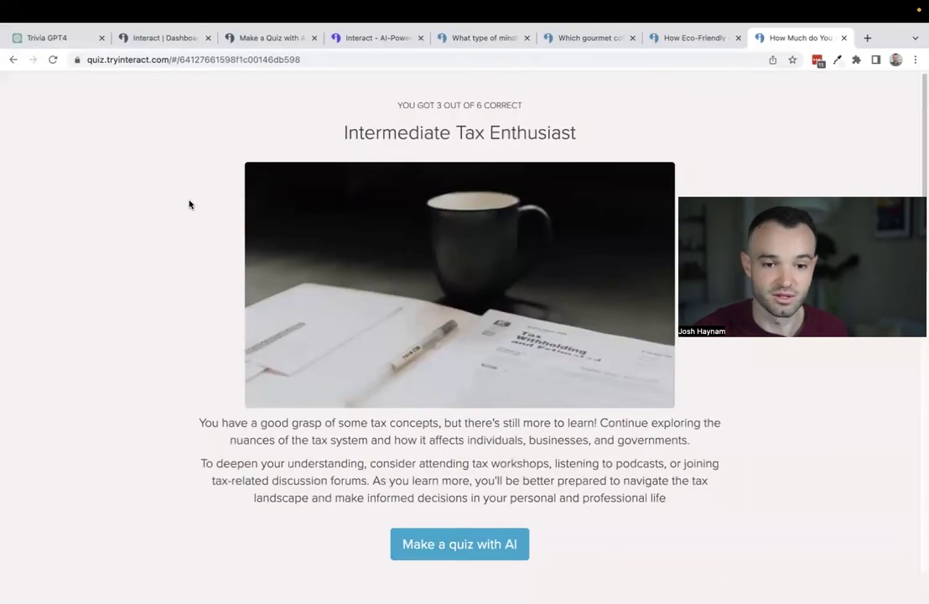
# Go back to the Trivia GPT4 chat showing the tax quiz's opt-in form and short description.
pyautogui.click(58, 39)
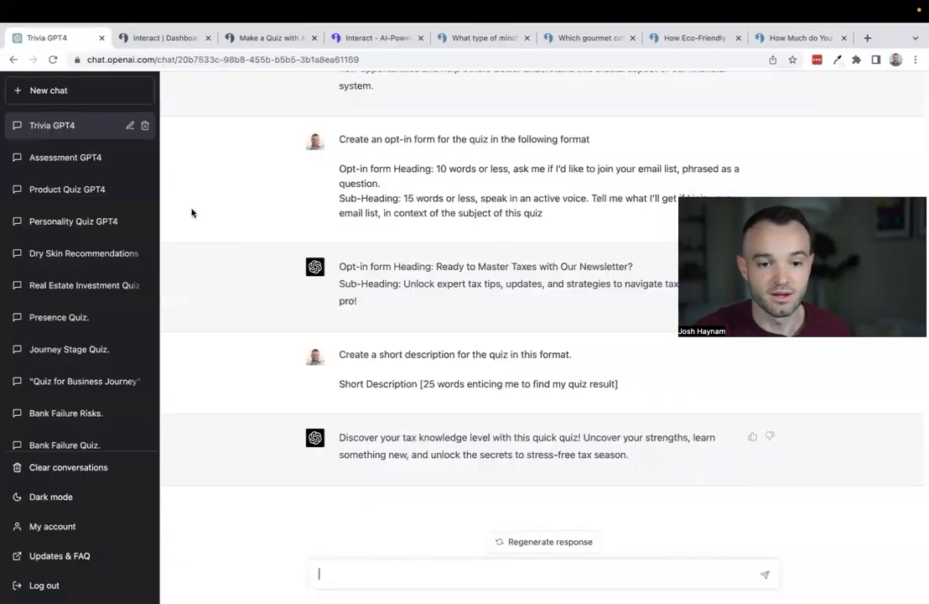